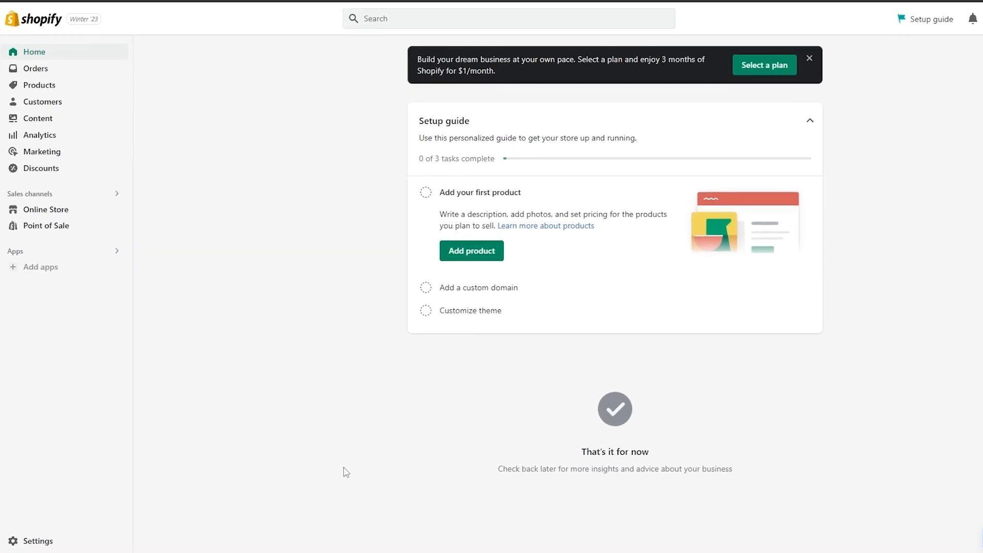
Dismiss the plan offer, find the recommended Facebook & Instagram app, and add it as a sales channel
click(808, 60)
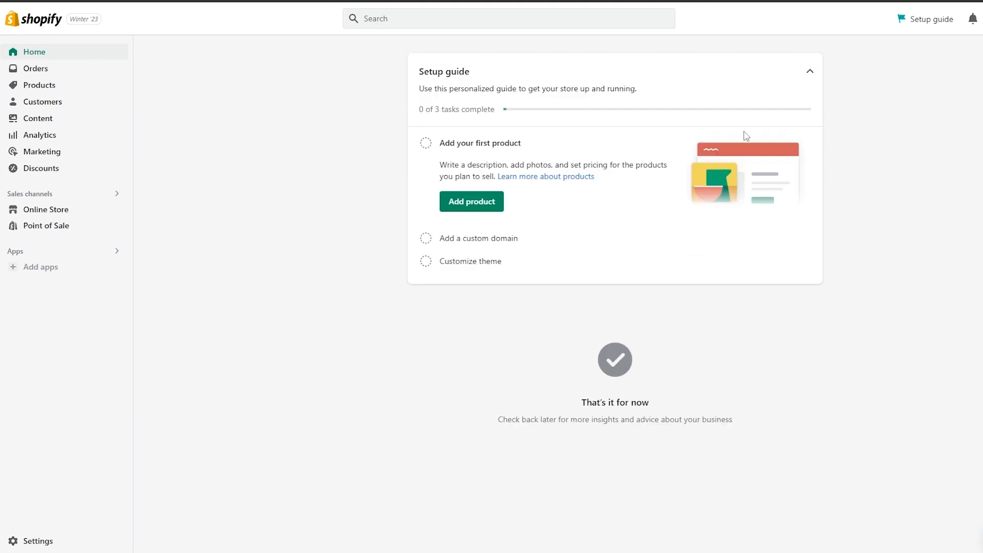
click(27, 199)
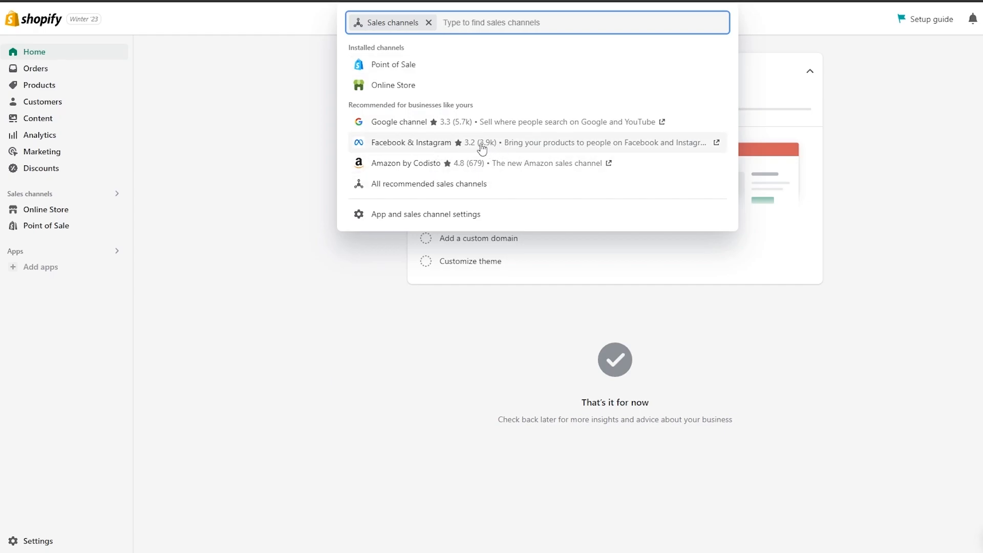
click(420, 148)
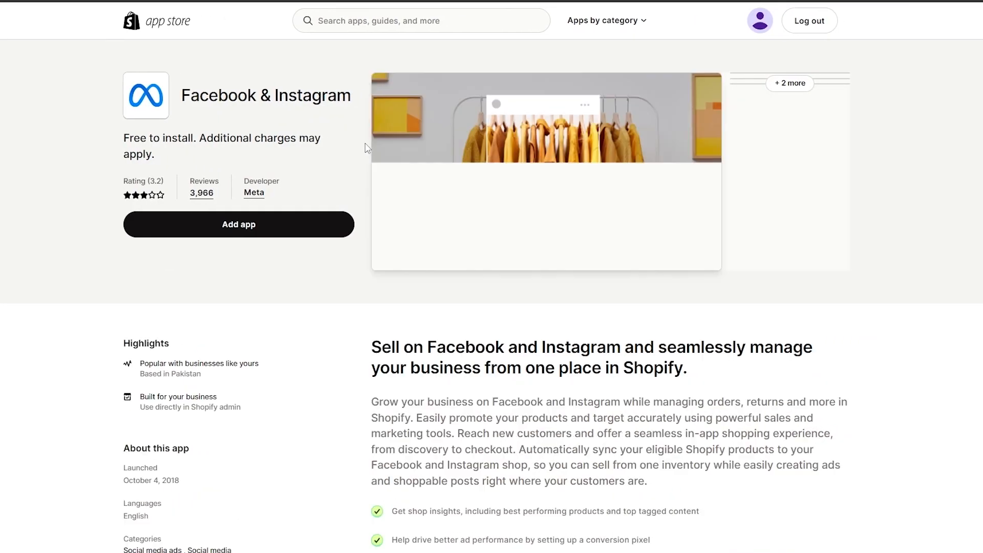
click(228, 225)
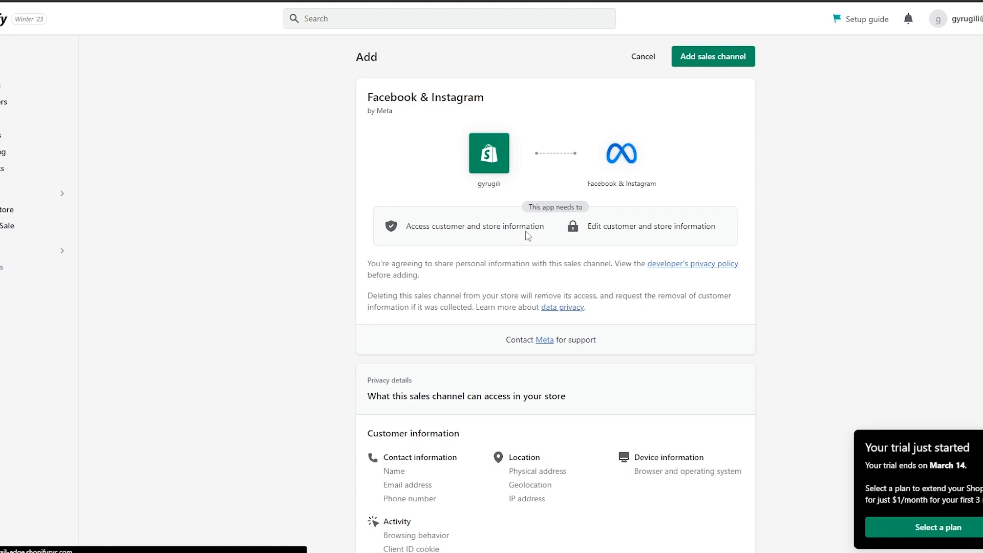
click(709, 63)
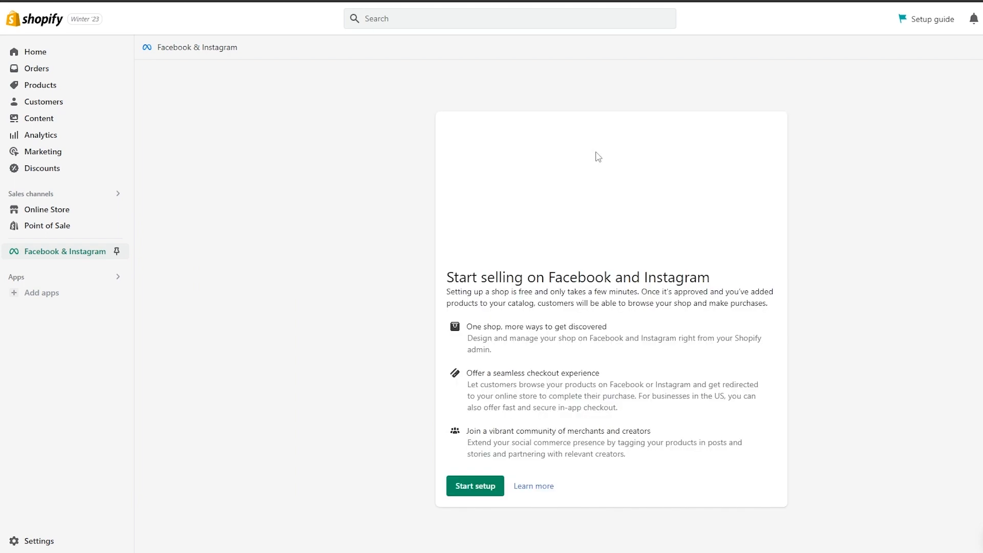
Review the Facebook & Instagram channel introduction, and switch to Facebook to check the account options and Meta Business Suite
scroll(595, 152, down, 2)
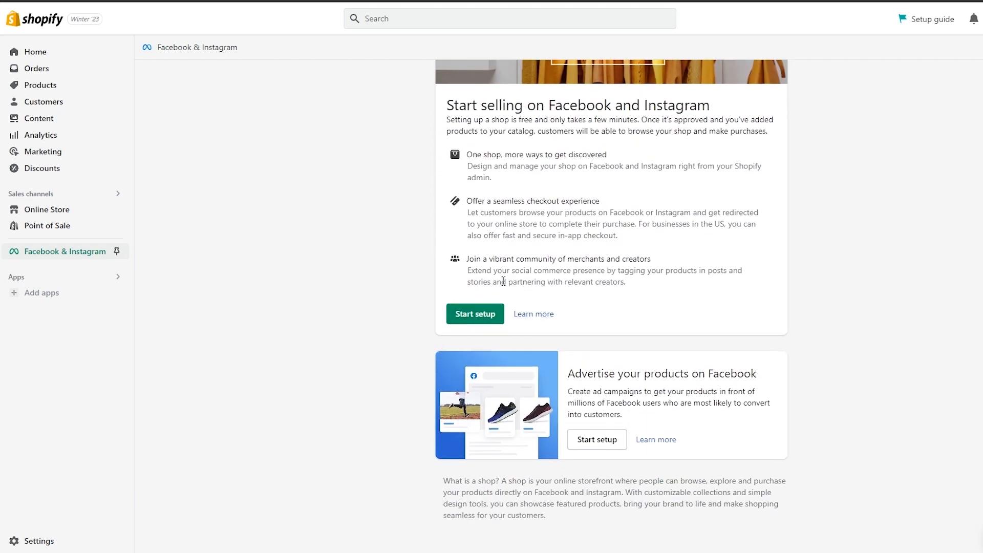
scroll(504, 281, up, 2)
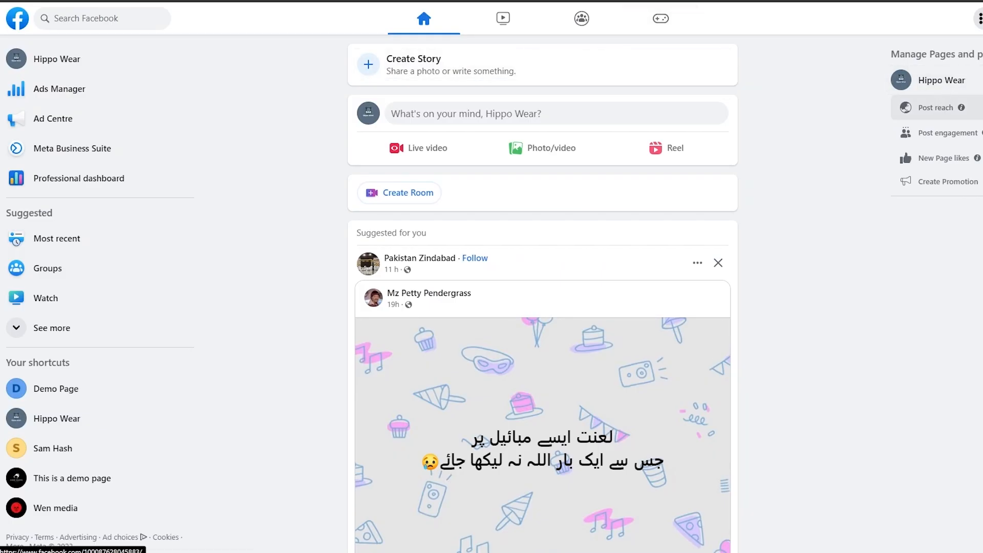
click(964, 18)
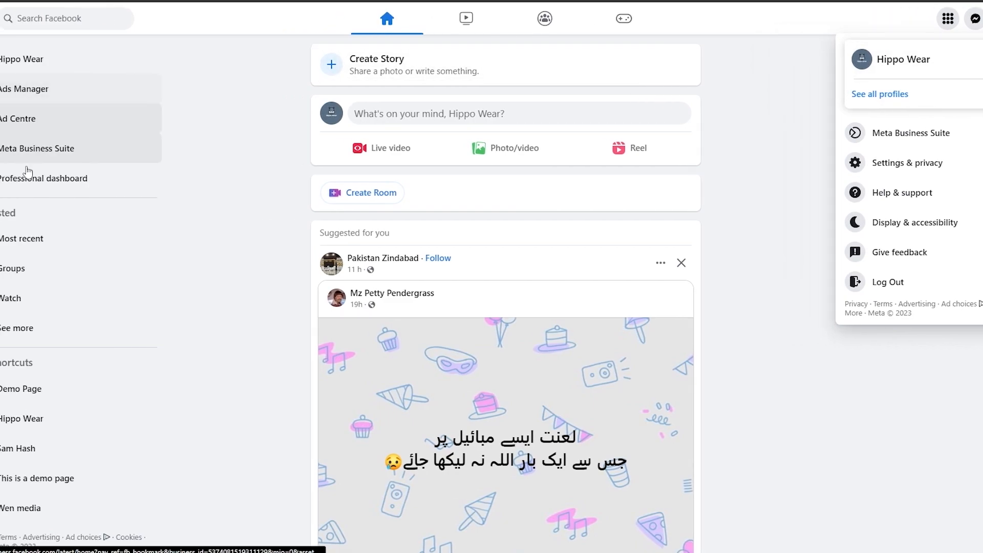
click(66, 160)
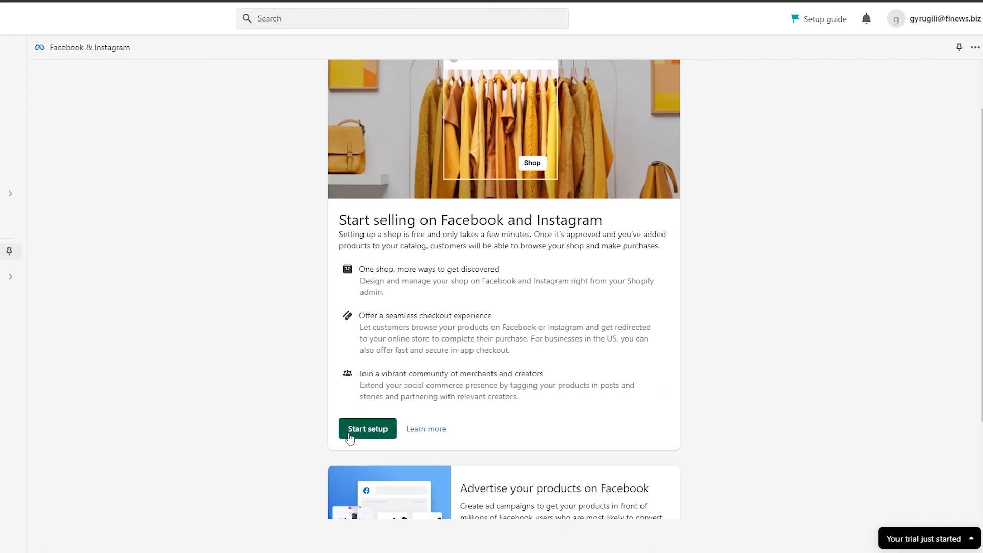
Start the shop setup for Facebook and Instagram and connect the personal Facebook account
click(350, 437)
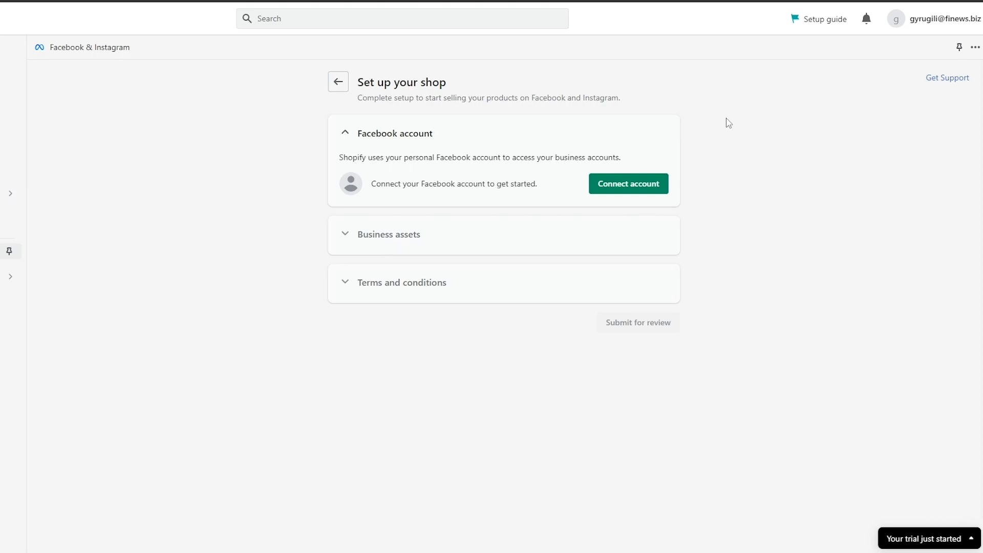
click(617, 189)
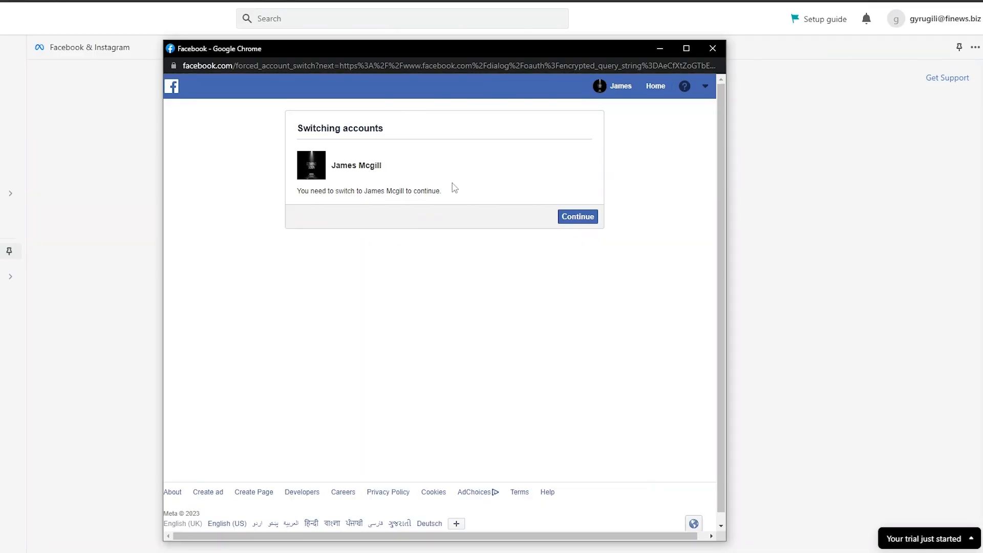
click(612, 87)
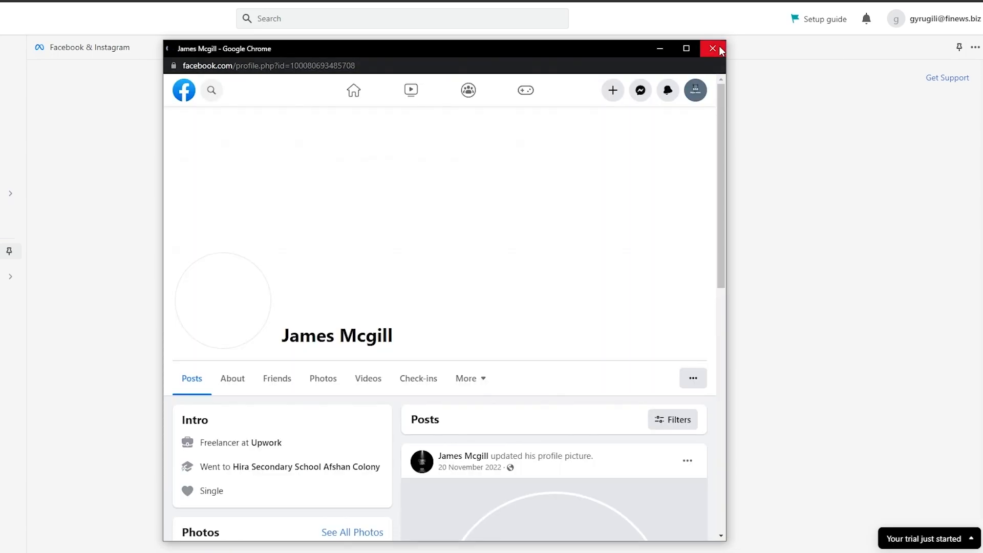
click(713, 48)
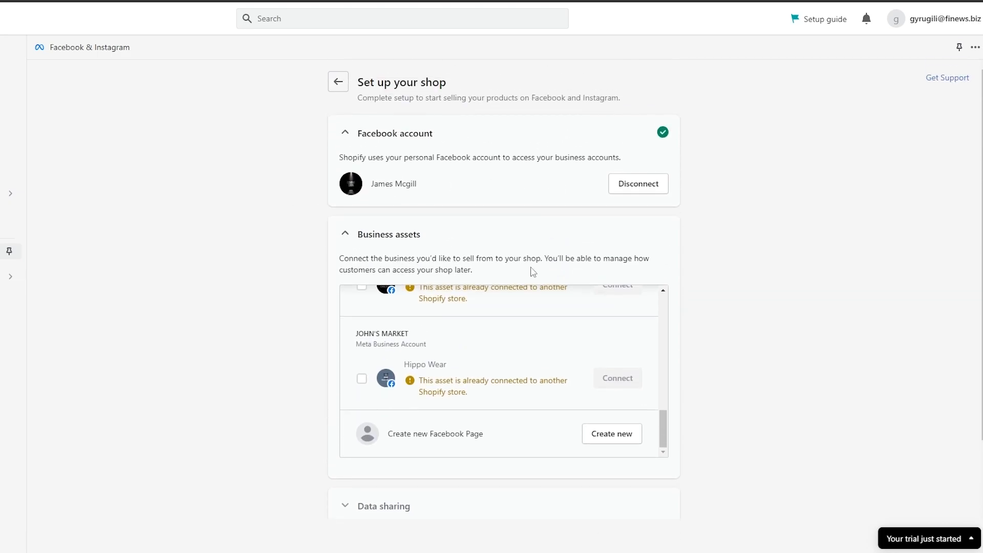
Look through the business assets list for Facebook Pages and Instagram accounts that can be connected to the shop
click(342, 243)
click(364, 246)
scroll(525, 379, up, 3)
scroll(426, 342, up, 4)
scroll(426, 348, down, 6)
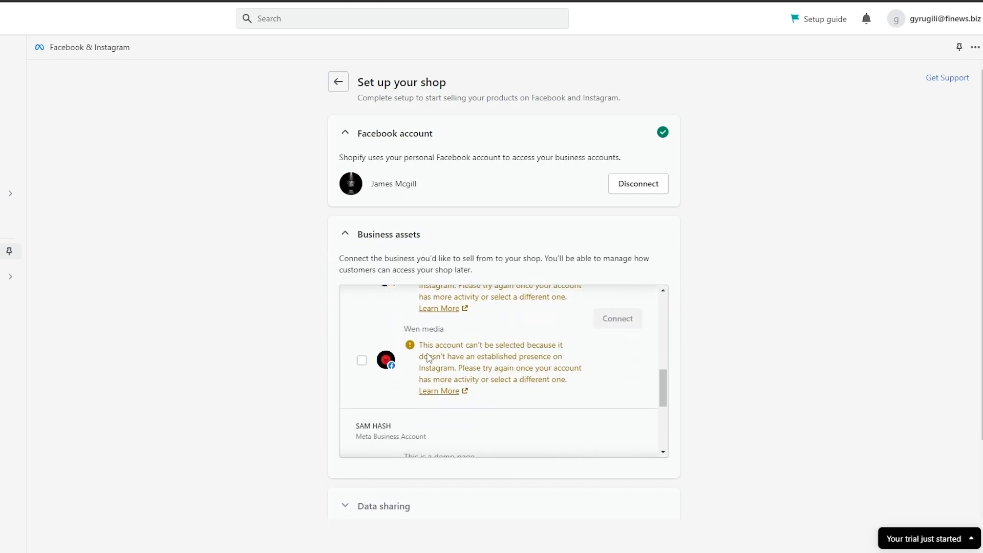
scroll(428, 357, down, 5)
scroll(426, 356, up, 1)
scroll(429, 361, down, 2)
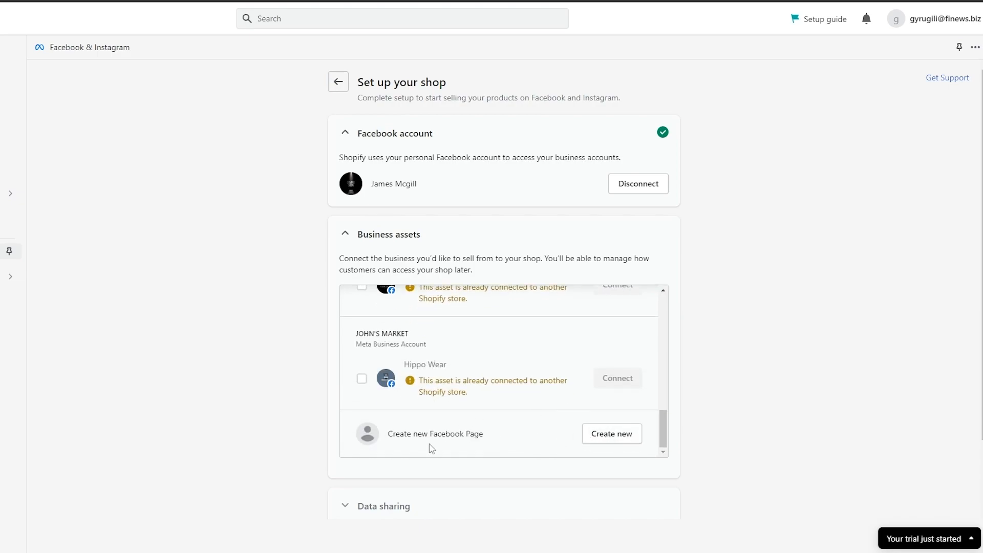
scroll(512, 450, up, 2)
scroll(510, 447, down, 2)
scroll(414, 413, up, 3)
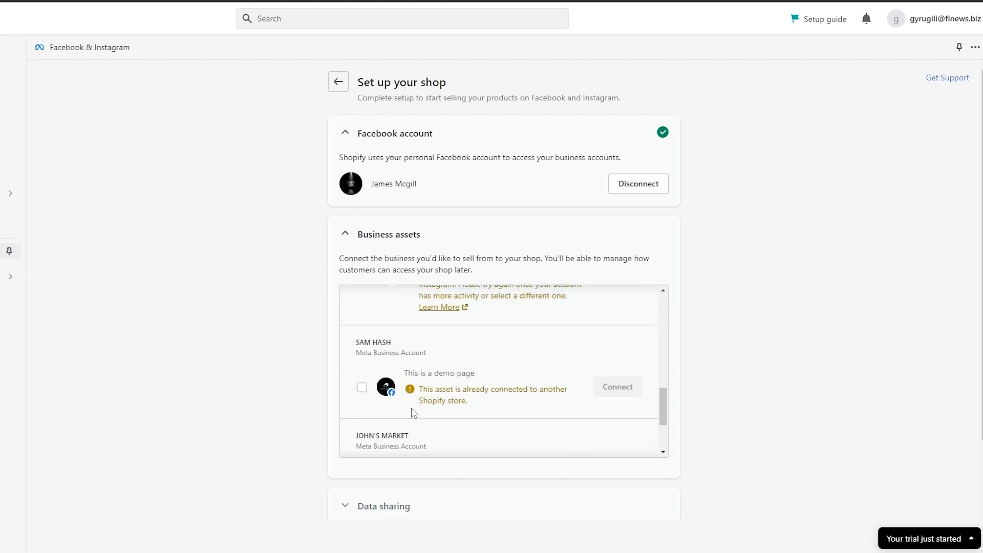
scroll(414, 413, down, 3)
scroll(405, 374, up, 3)
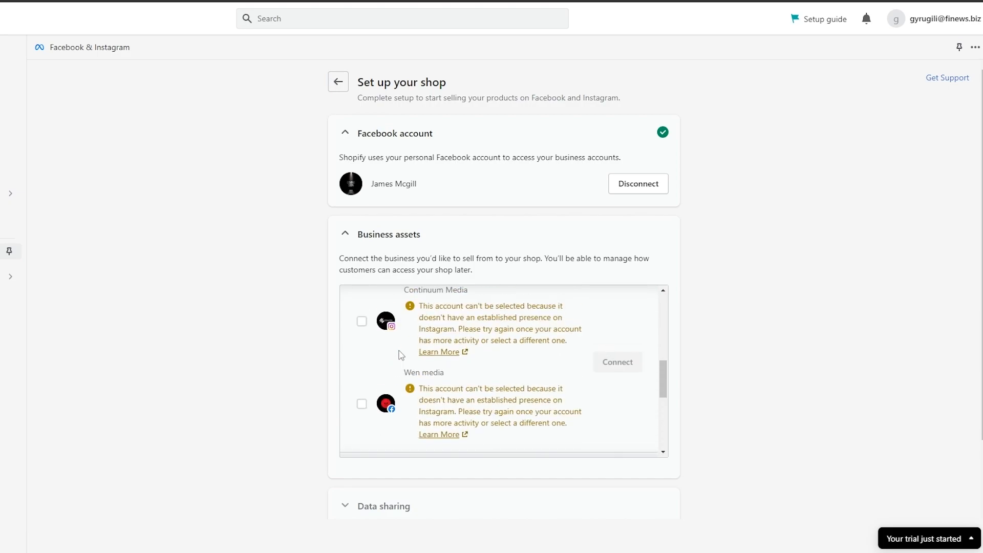
scroll(401, 364, down, 4)
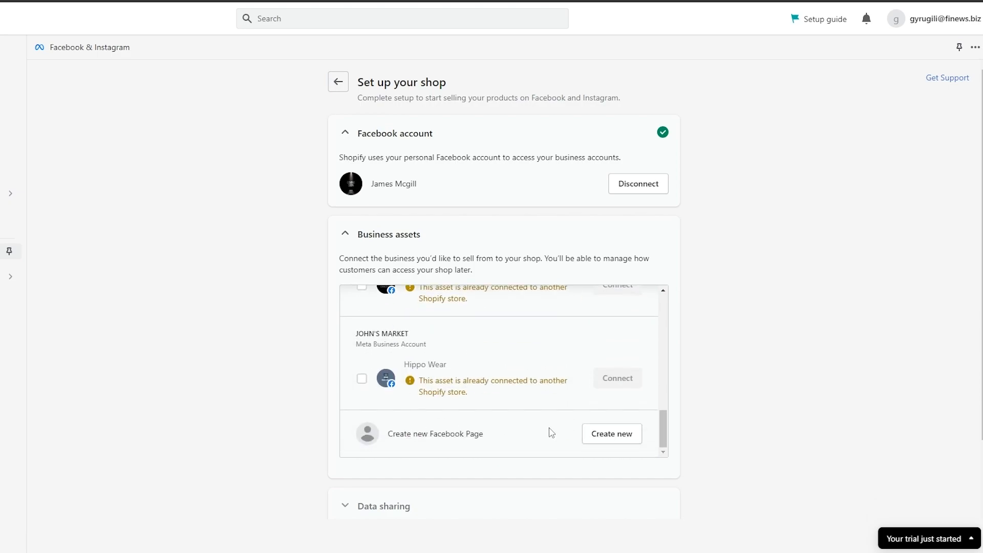
scroll(594, 436, up, 4)
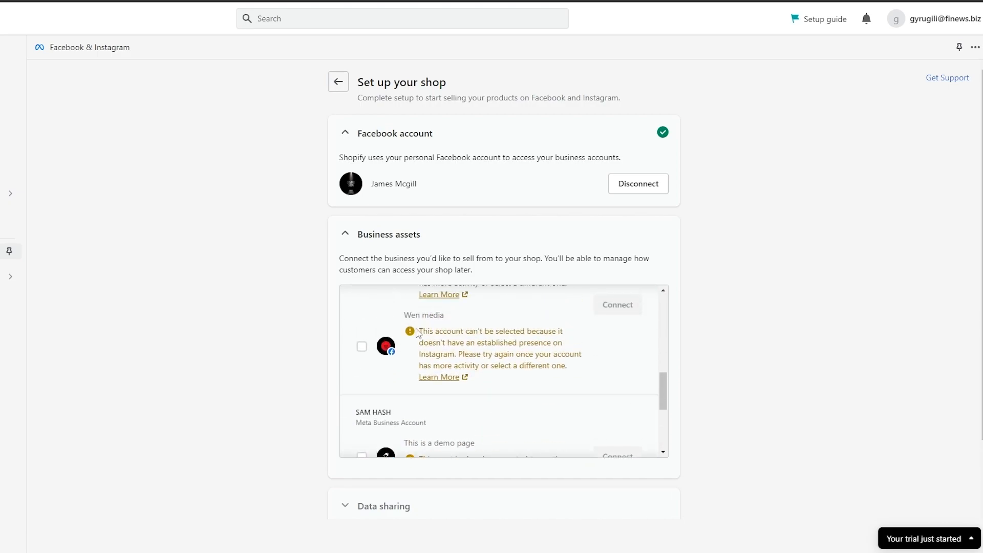
Read the notice under the Wen media page and compare it with the notices on the other business assets
drag(426, 331, 577, 377)
click(562, 378)
scroll(561, 378, down, 1)
scroll(561, 379, up, 5)
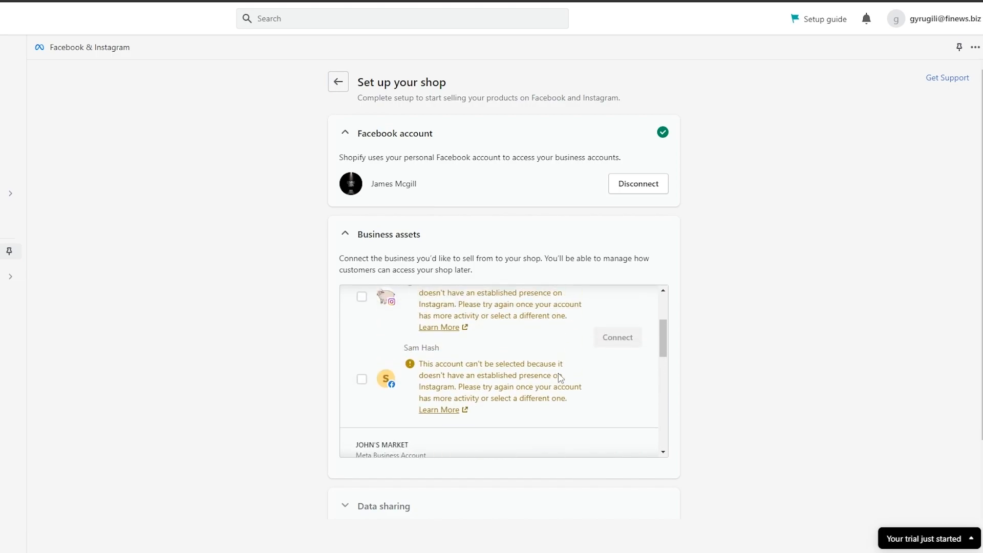
scroll(560, 378, up, 1)
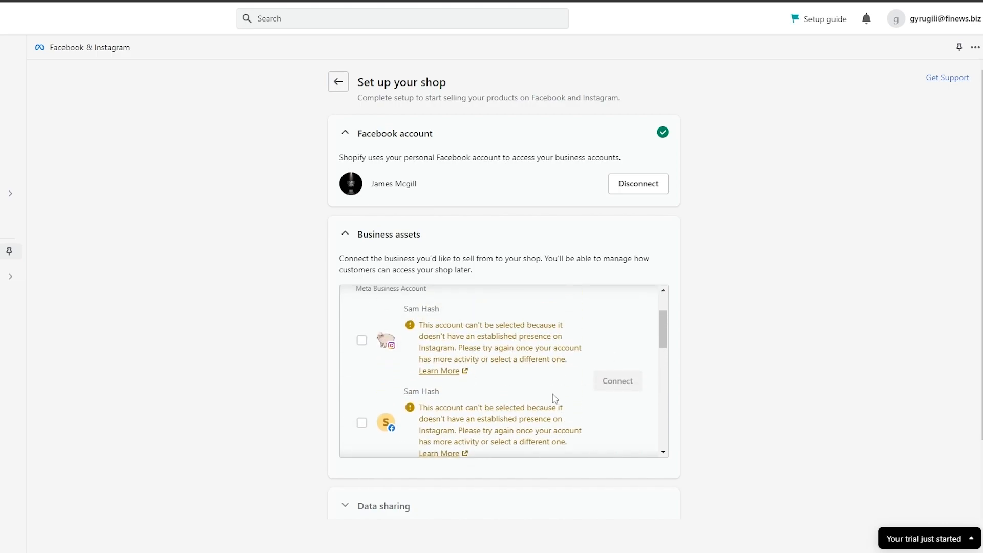
scroll(551, 398, down, 6)
scroll(514, 396, up, 1)
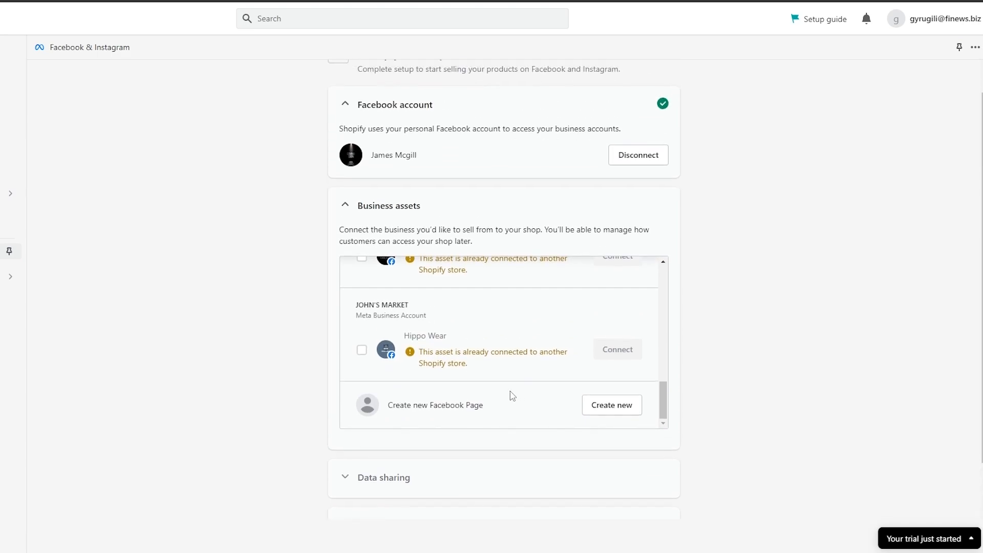
Create a Facebook Business Page named This is Not a Real Page, skip its welcome tour, and return to the Shopify setup
click(608, 412)
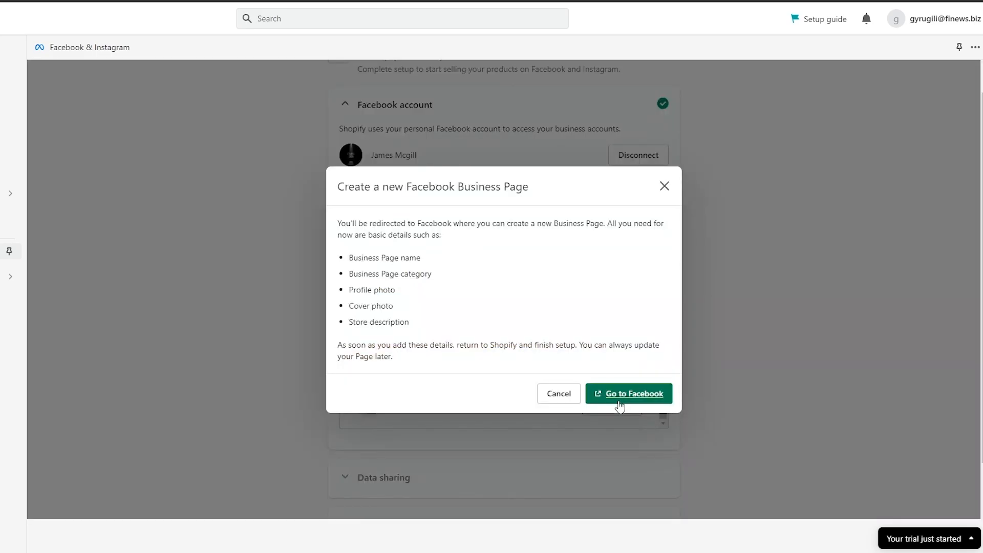
click(619, 403)
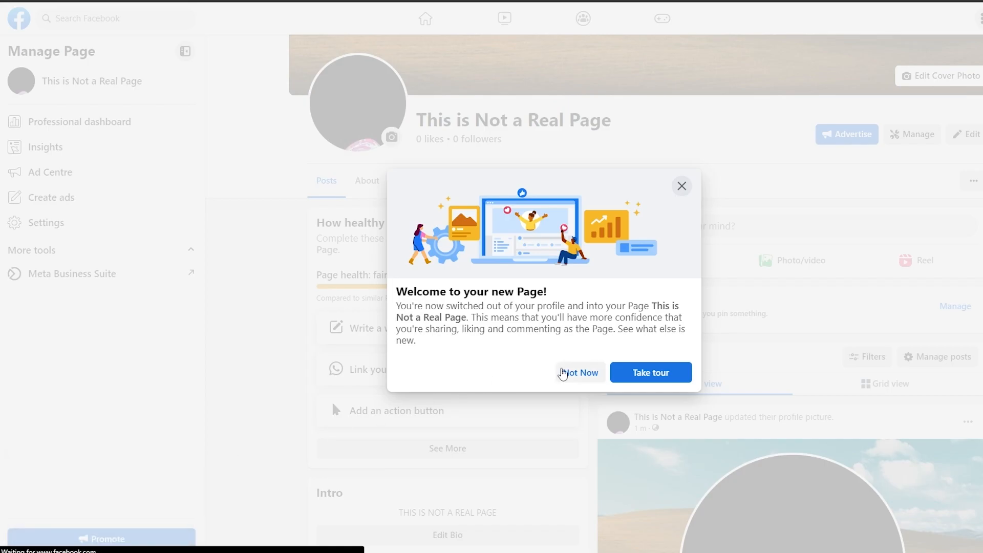
click(564, 374)
scroll(594, 294, down, 1)
scroll(594, 294, up, 2)
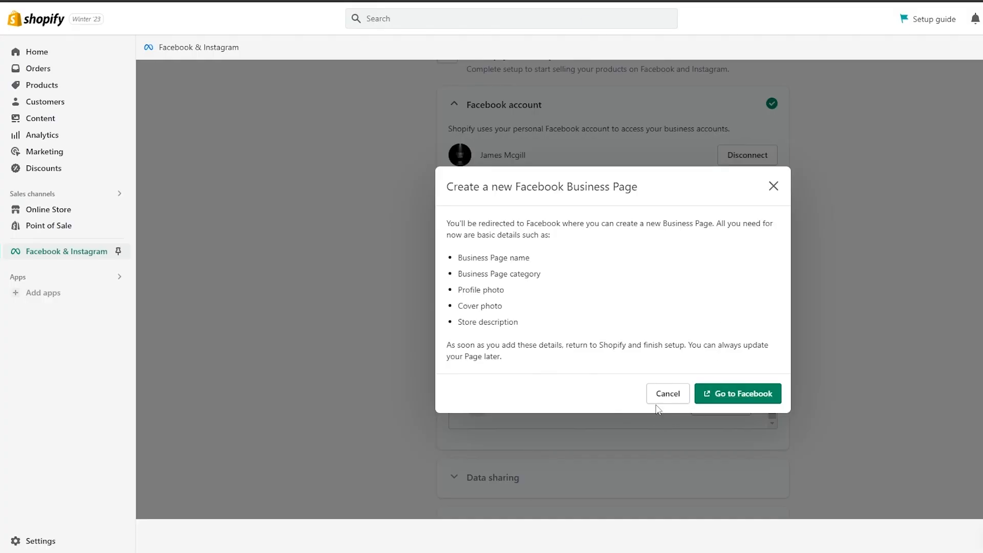
click(658, 399)
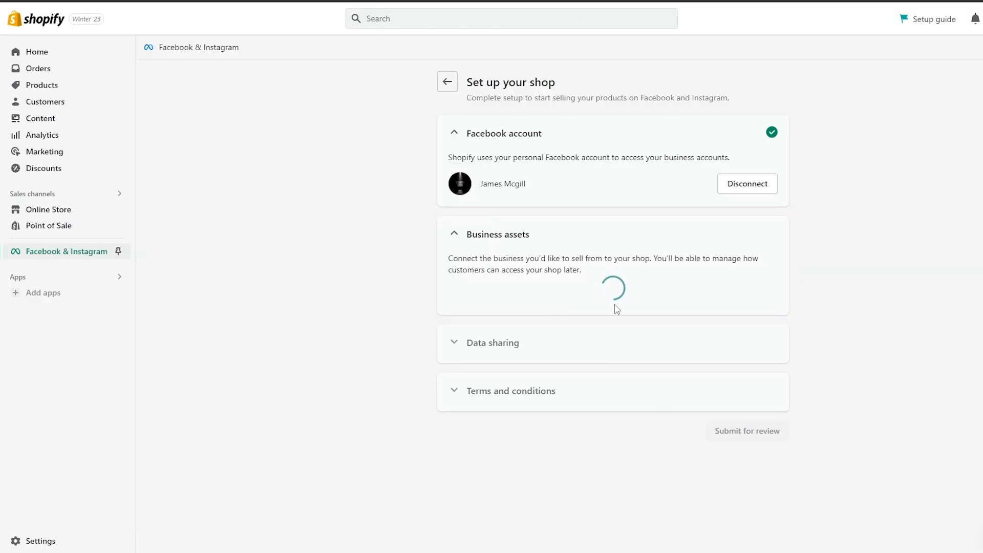
Connect the This is Not a Real Page Facebook Page to the shop through the John's market business account
scroll(566, 316, down, 3)
scroll(555, 325, up, 3)
click(471, 310)
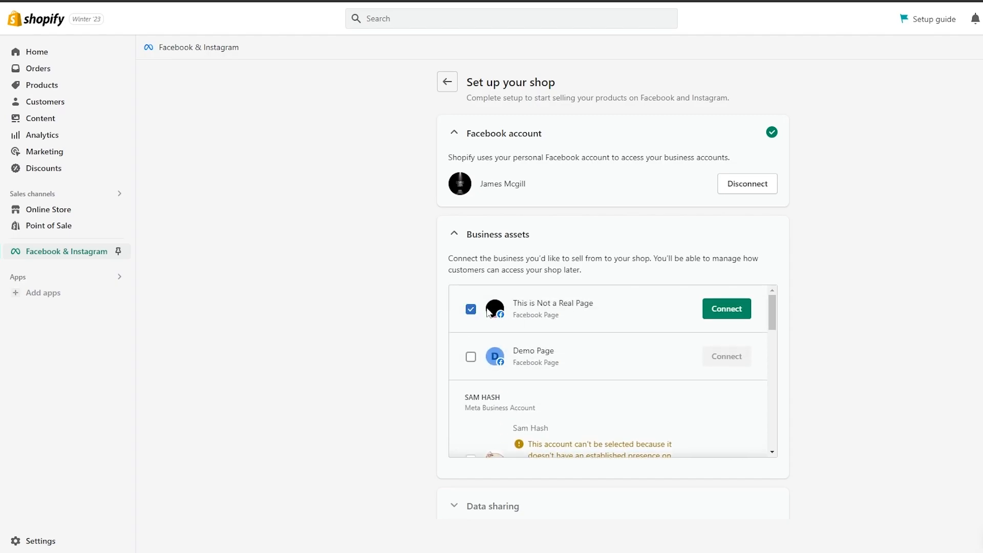
scroll(544, 362, down, 5)
scroll(548, 363, up, 2)
scroll(548, 363, up, 3)
click(737, 309)
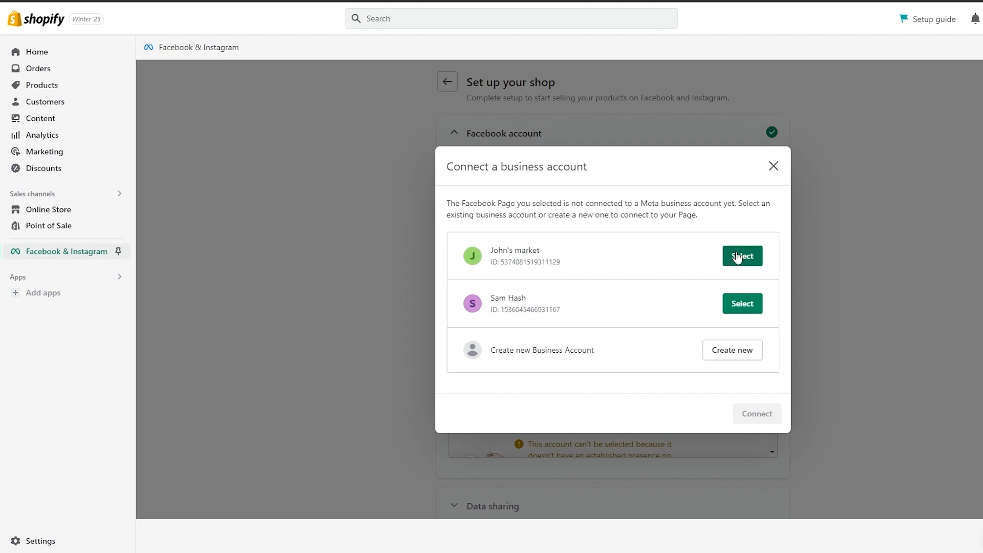
click(732, 257)
click(756, 414)
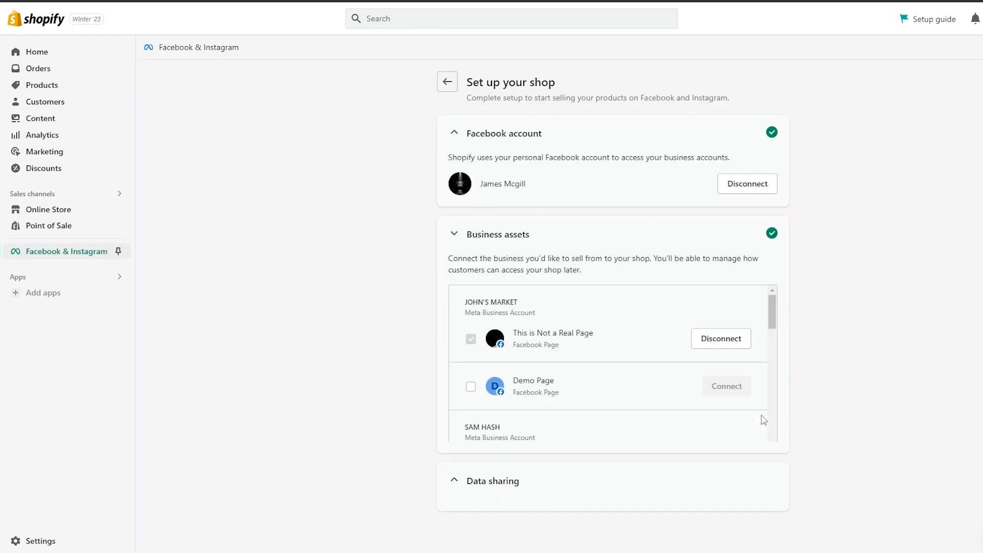
Enable data sharing for Facebook & Instagram with the Maximum preference and save it
click(755, 364)
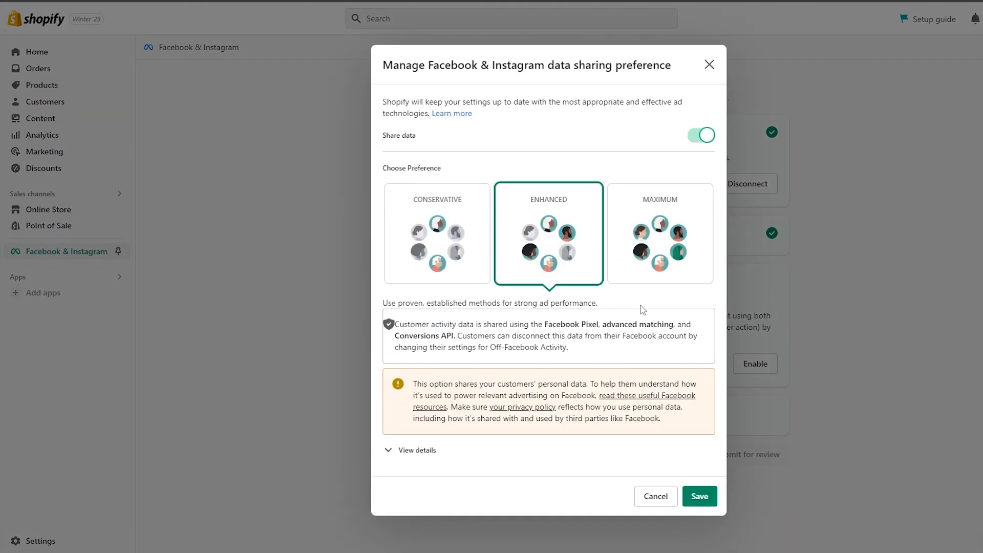
click(698, 136)
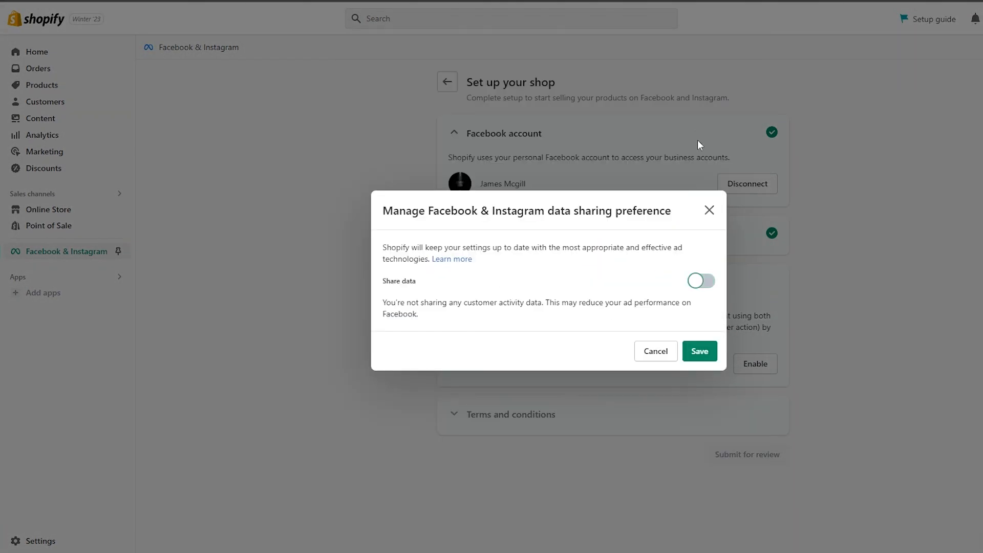
click(705, 282)
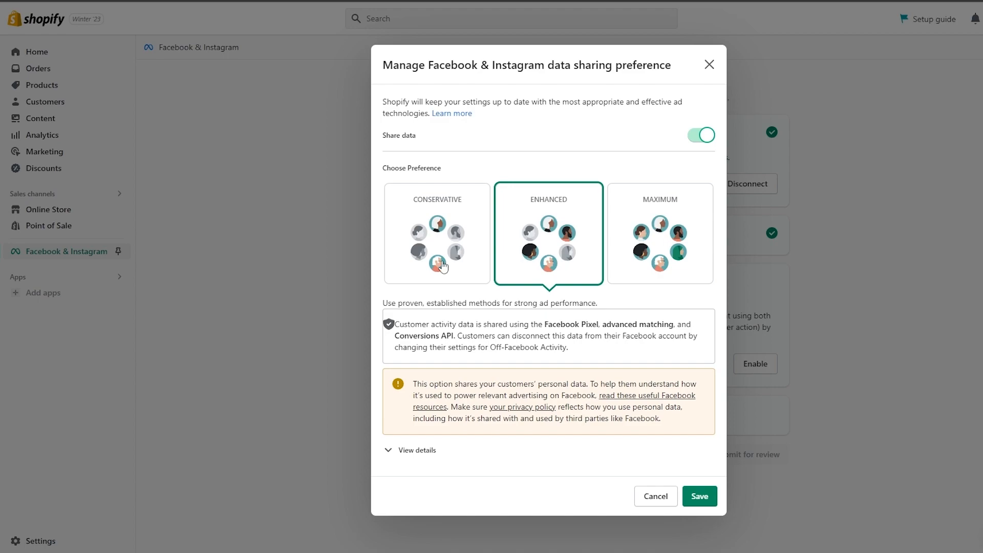
click(680, 262)
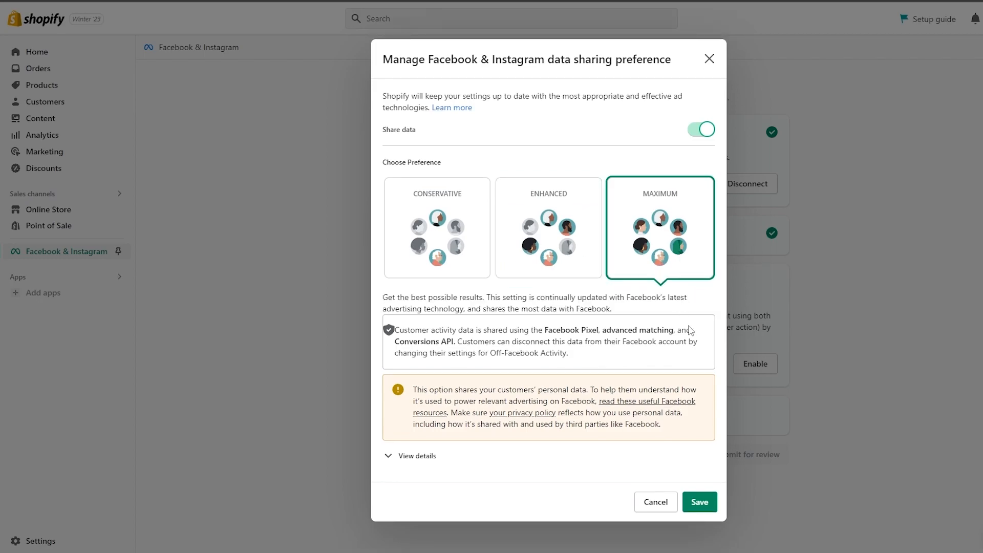
click(699, 502)
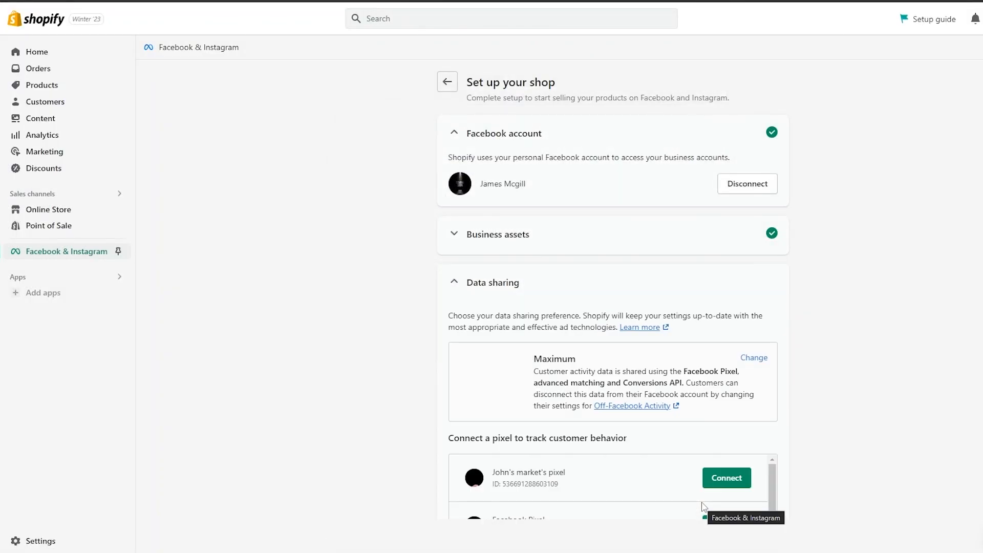
Choose to create a new Facebook pixel for tracking customer behavior instead of connecting an existing one, and confirm the data sharing settings
scroll(703, 507, down, 5)
scroll(551, 432, up, 4)
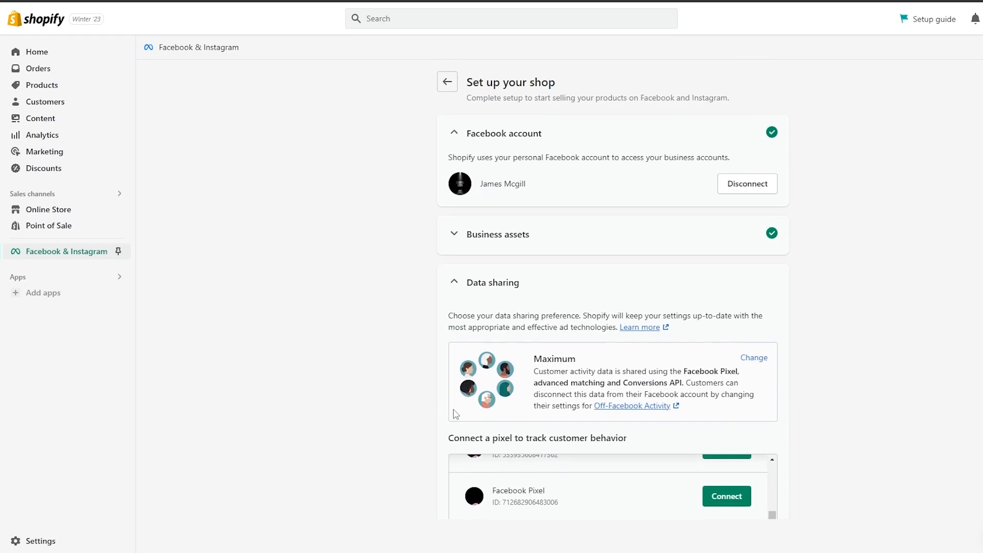
scroll(363, 410, down, 4)
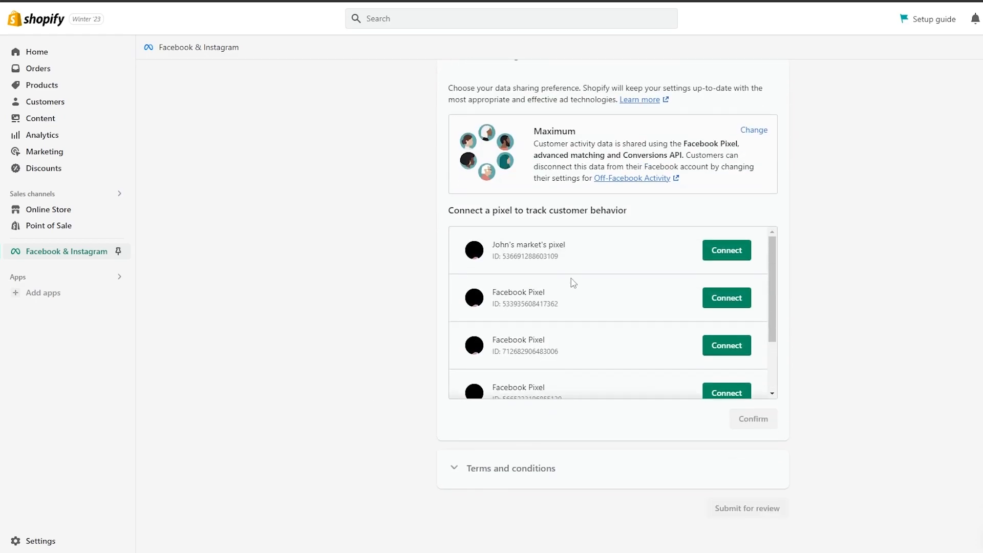
scroll(571, 348, down, 3)
scroll(573, 343, up, 3)
scroll(547, 384, down, 3)
scroll(548, 374, up, 3)
scroll(544, 351, down, 3)
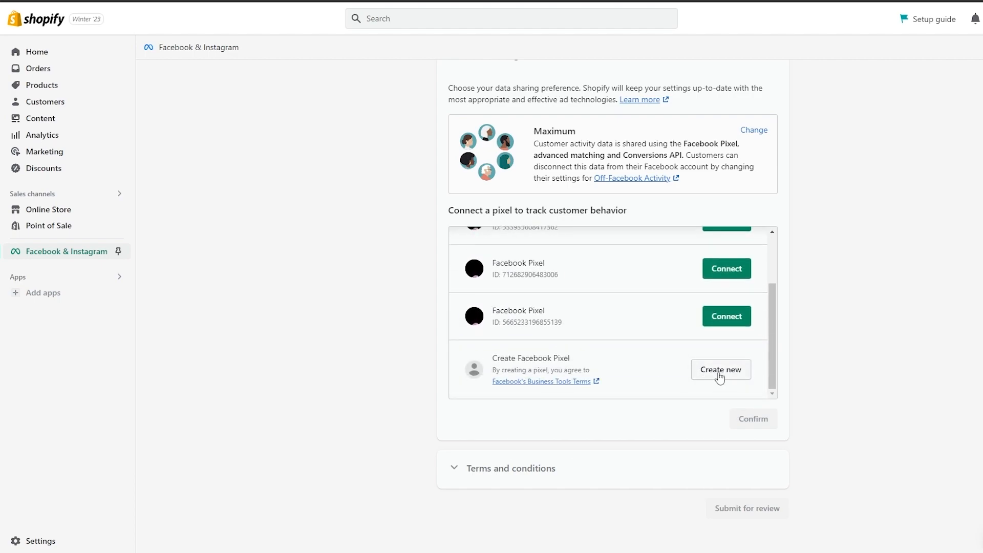
scroll(716, 376, up, 3)
scroll(694, 372, down, 2)
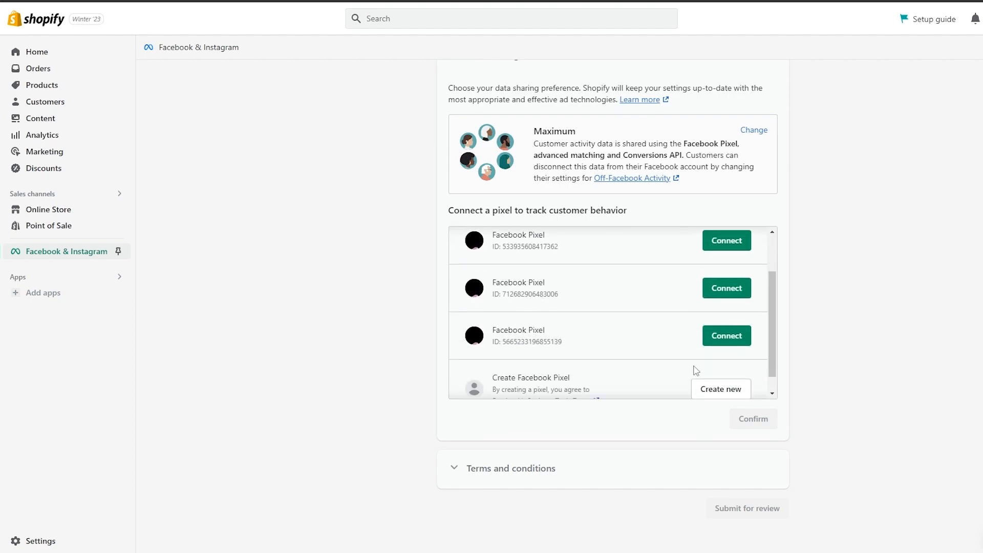
scroll(706, 371, down, 1)
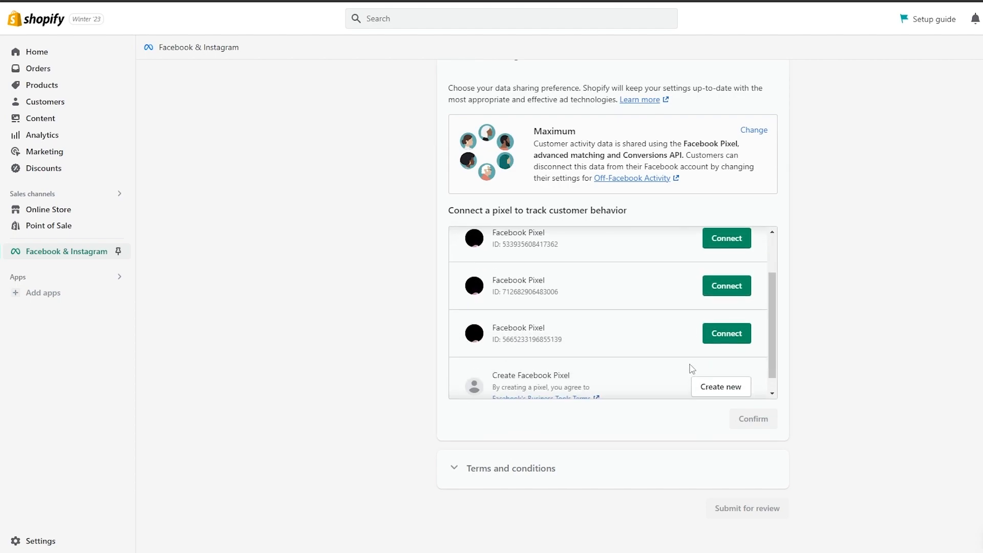
click(728, 377)
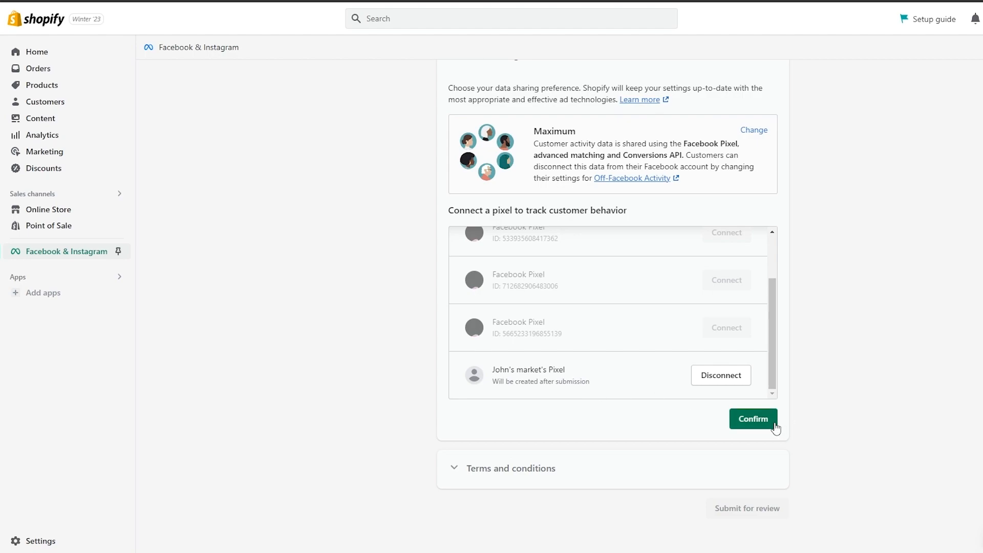
click(757, 423)
Accept the terms and conditions and submit the shop setup for review
click(455, 420)
click(753, 383)
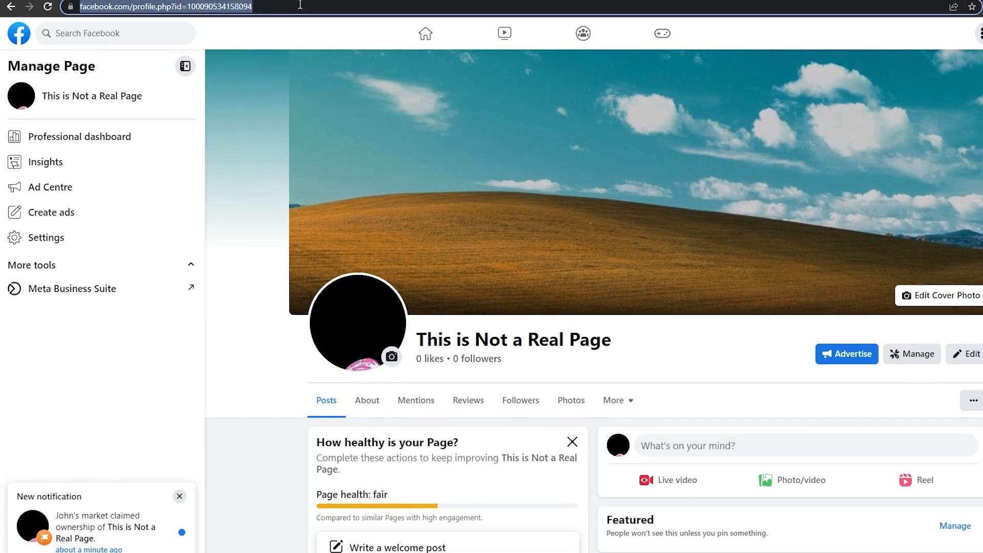
click(185, 7)
text(https://business.facebook.com/settings/pixels)
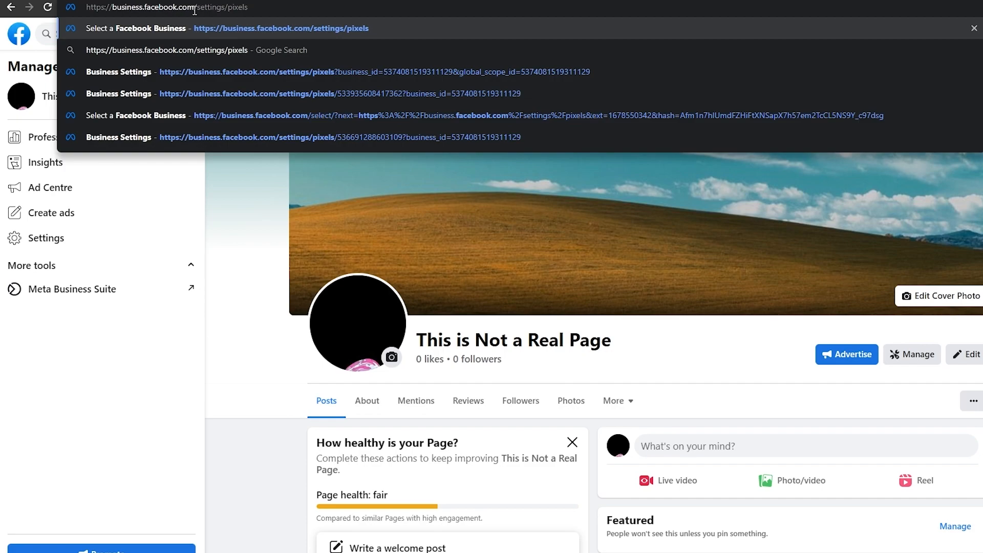
key(Return)
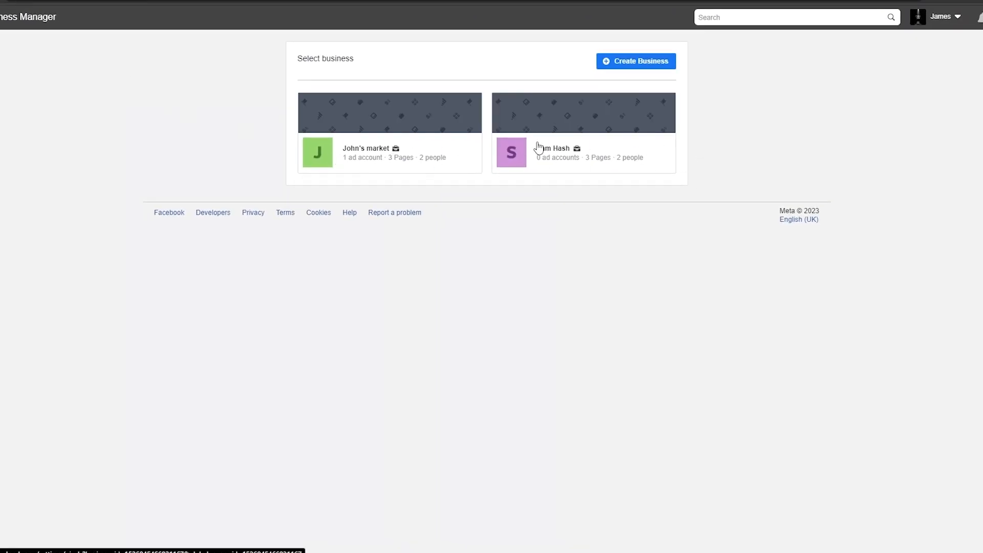
click(399, 154)
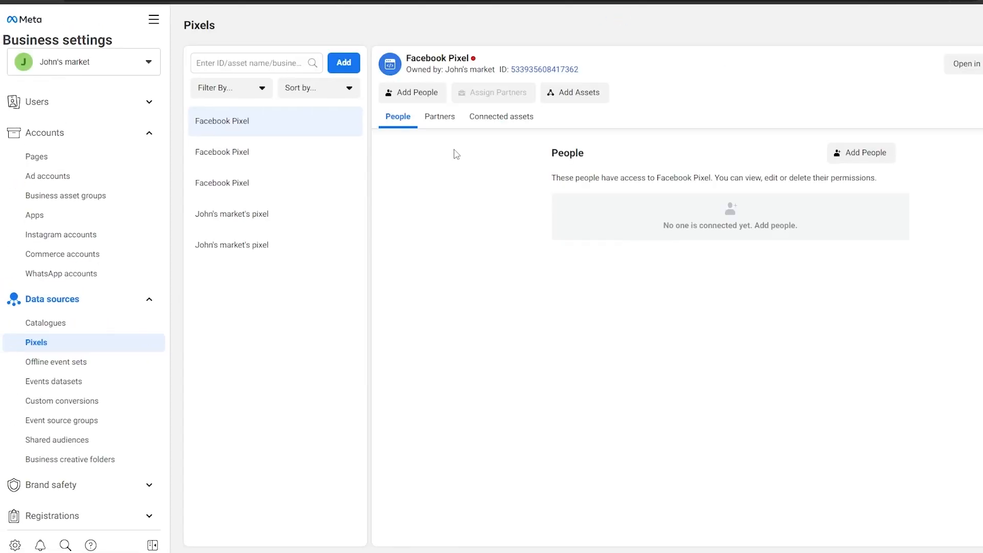
Compare the activity status of the two pixels named John's market's pixel
click(273, 252)
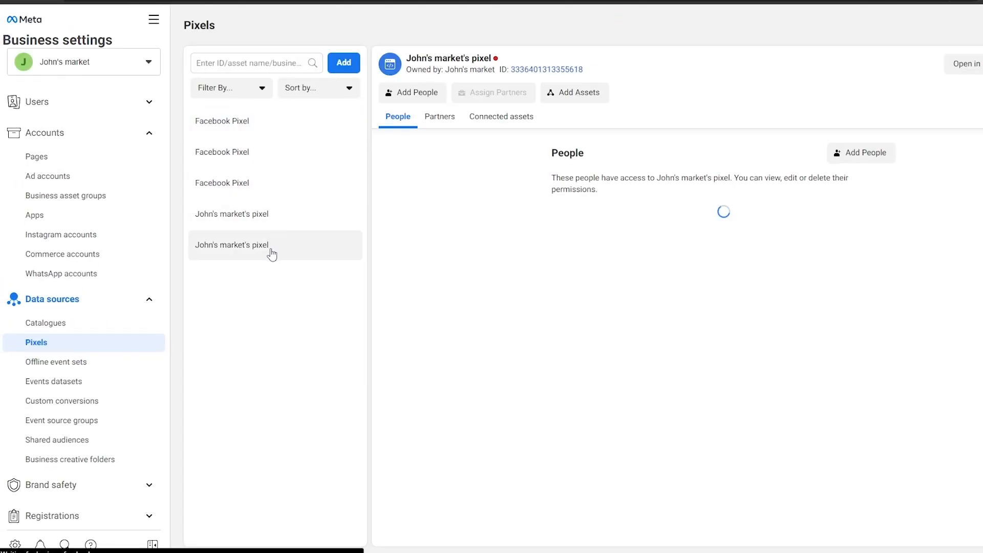
click(278, 225)
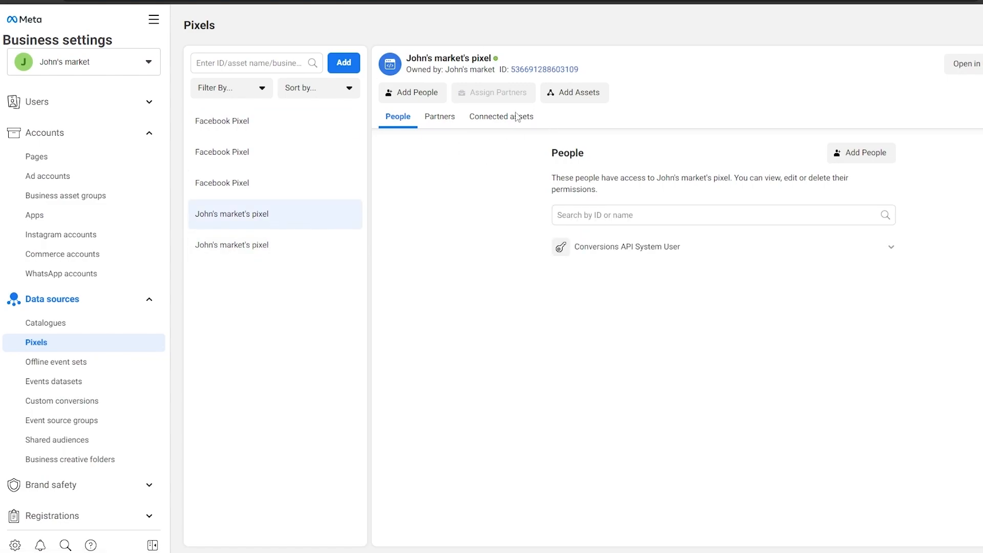
mouse_move(496, 60)
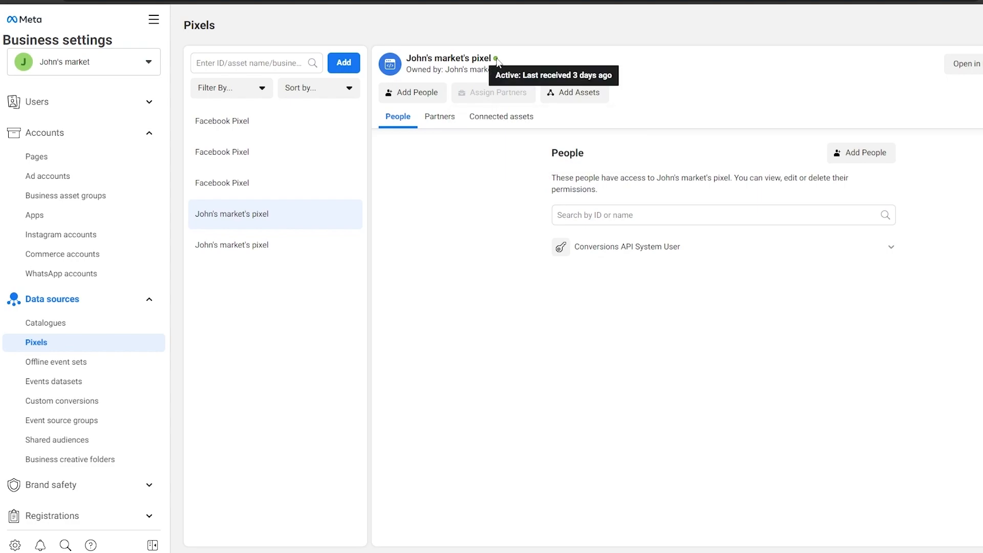
click(210, 253)
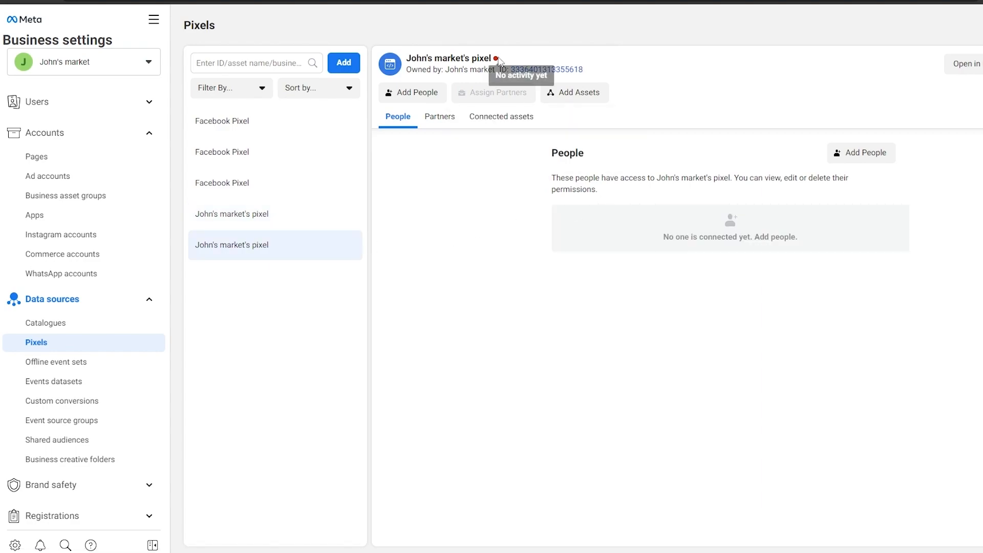
click(287, 222)
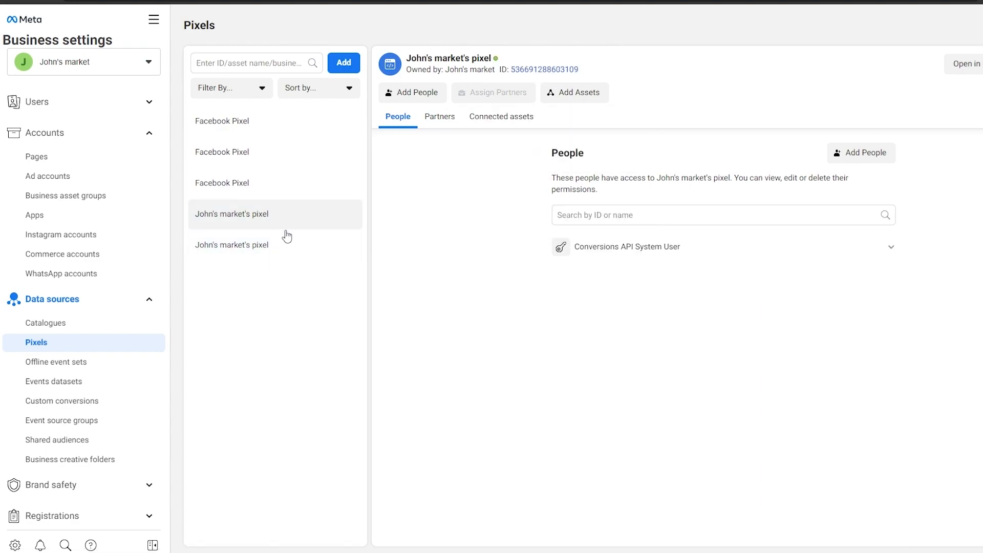
Open the last John's market's pixel in the list in Events Manager
click(286, 248)
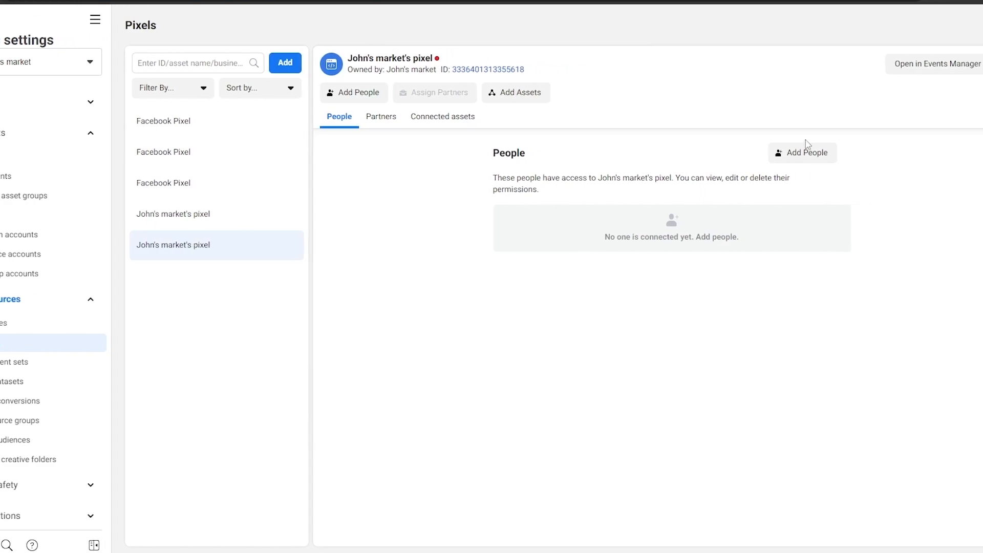
click(898, 73)
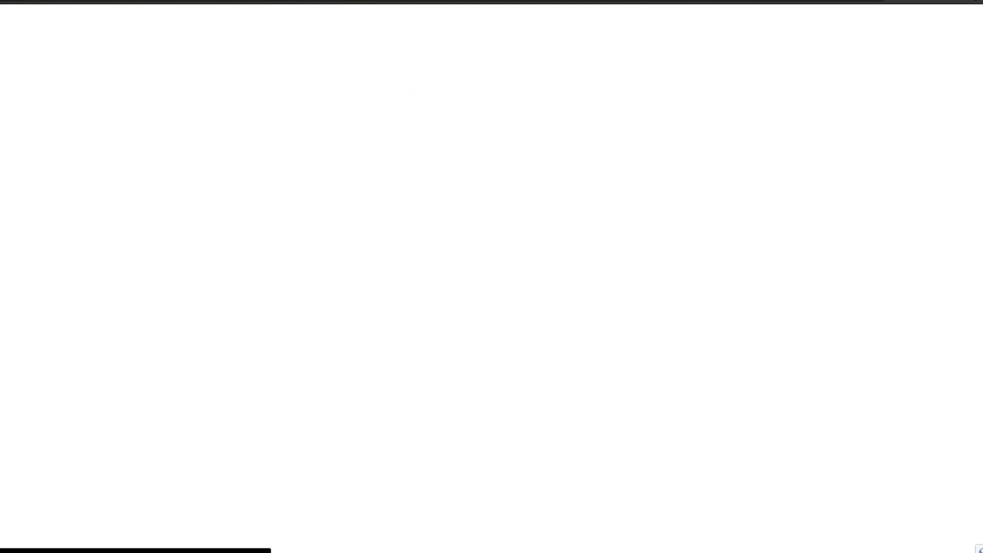
click(35, 220)
click(38, 198)
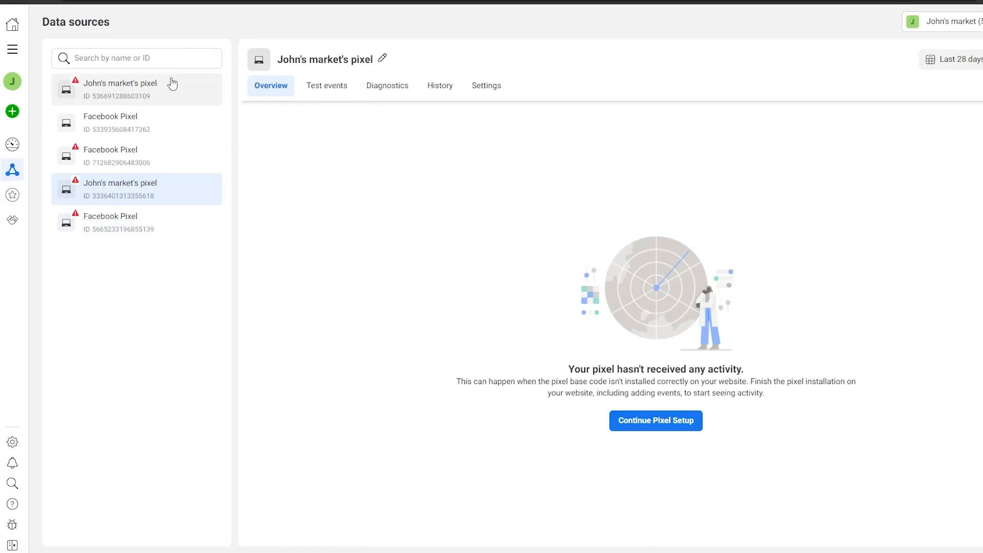
Rename the opened John's market's pixel as new pixel and save the name
click(383, 59)
drag(342, 60, 245, 67)
text(new pixel)
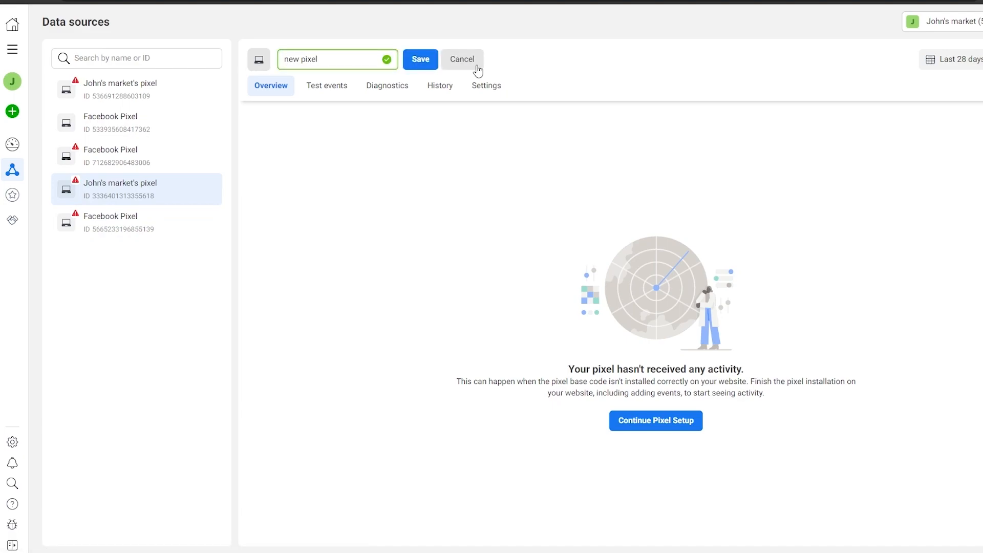
click(420, 59)
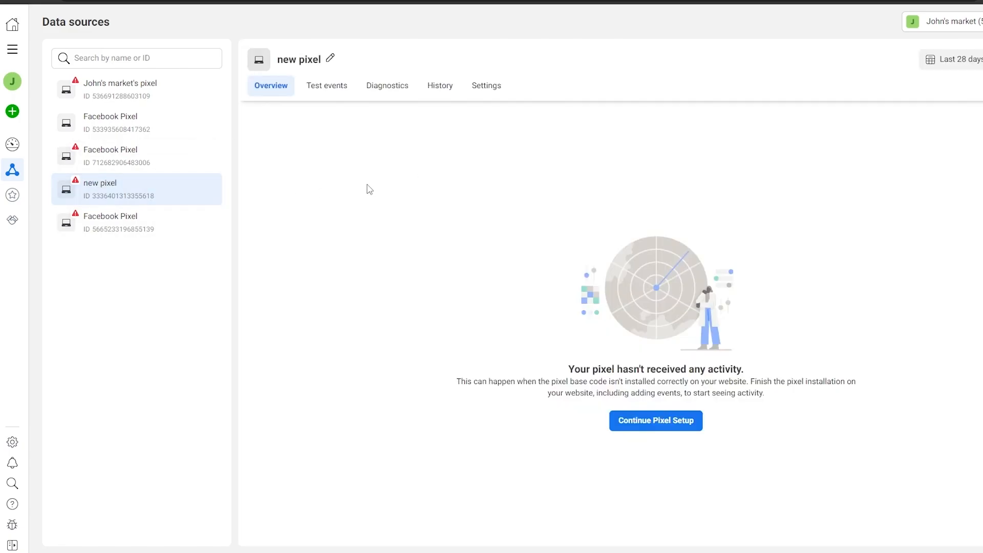
Start a browser event test for new pixel with the website gyrugili.myshopify.com and open that site
click(319, 92)
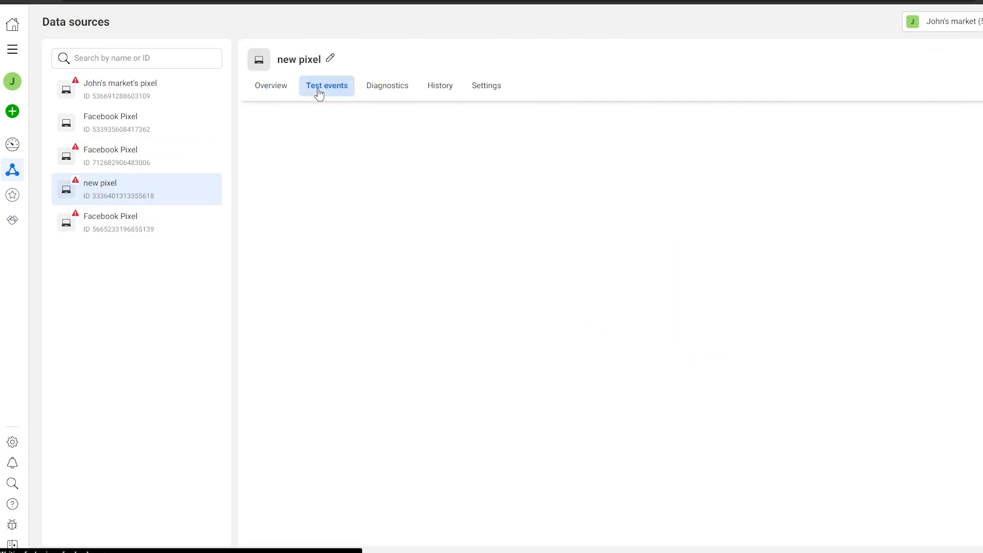
scroll(476, 407, down, 1)
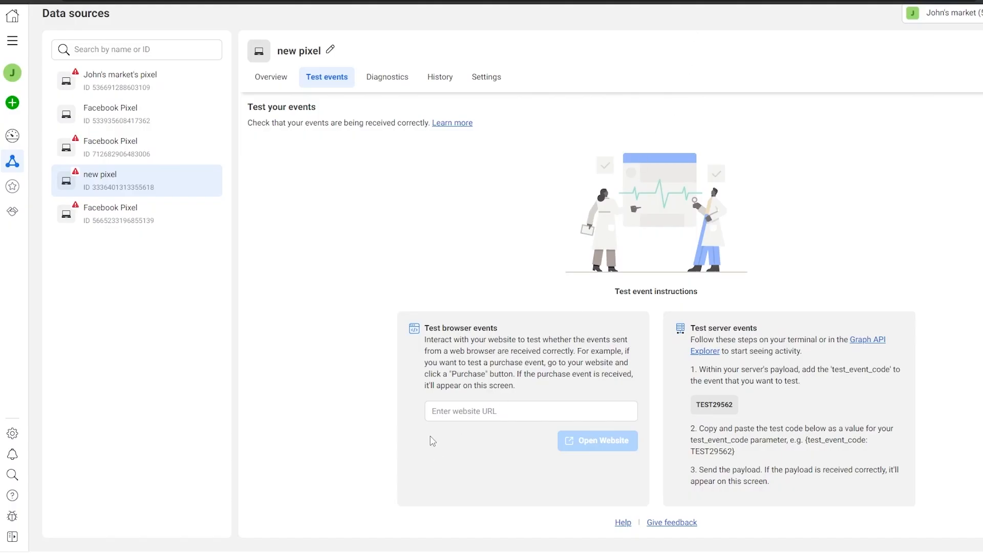
click(494, 412)
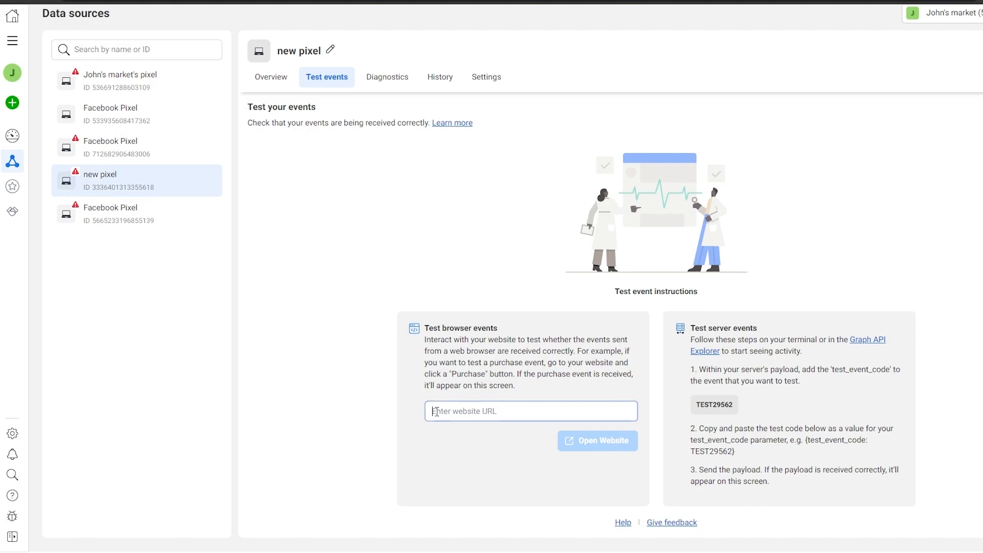
text(gyrugili.myshopify.com)
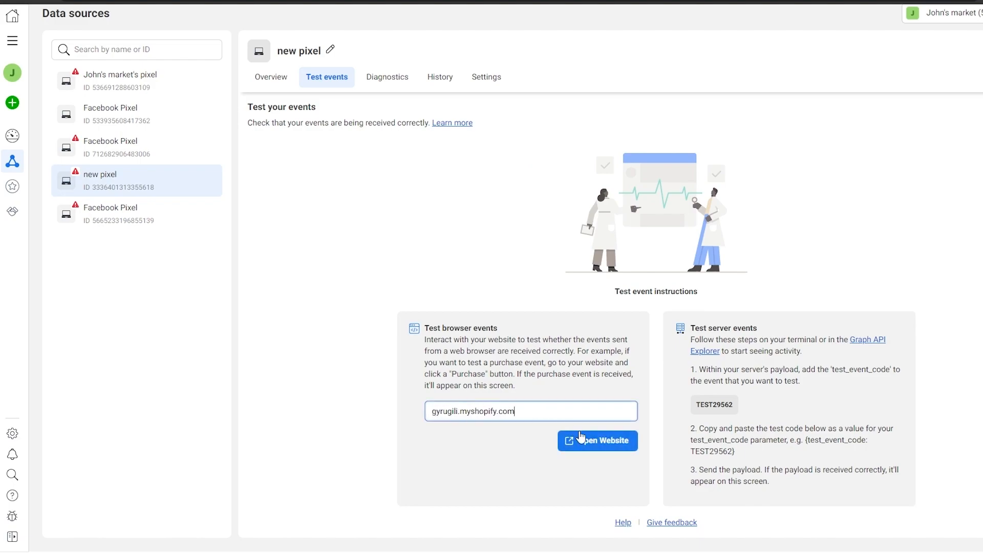
click(605, 445)
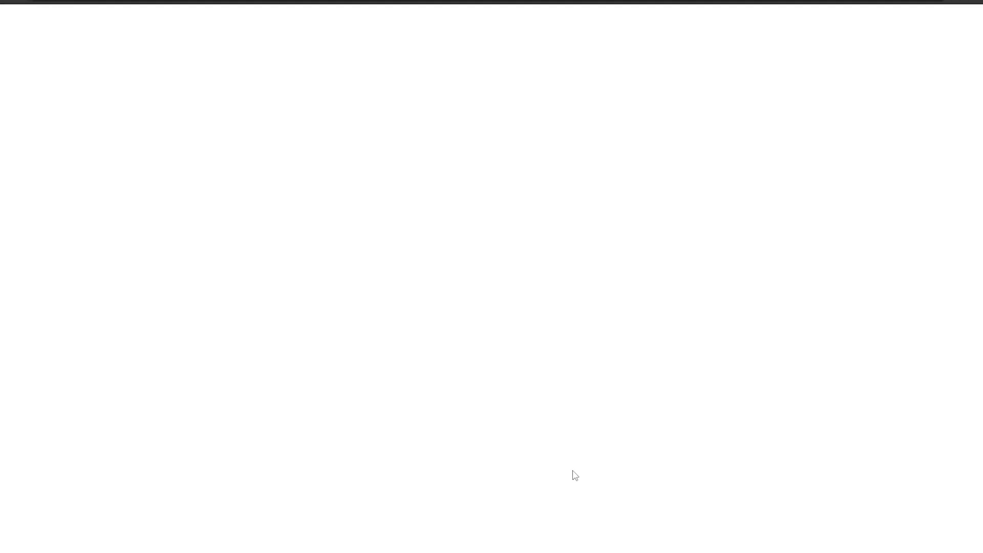
Look over the store's home page and set AdBlock to always pause on gyrugili.myshopify.com
scroll(362, 268, down, 1)
scroll(362, 269, down, 6)
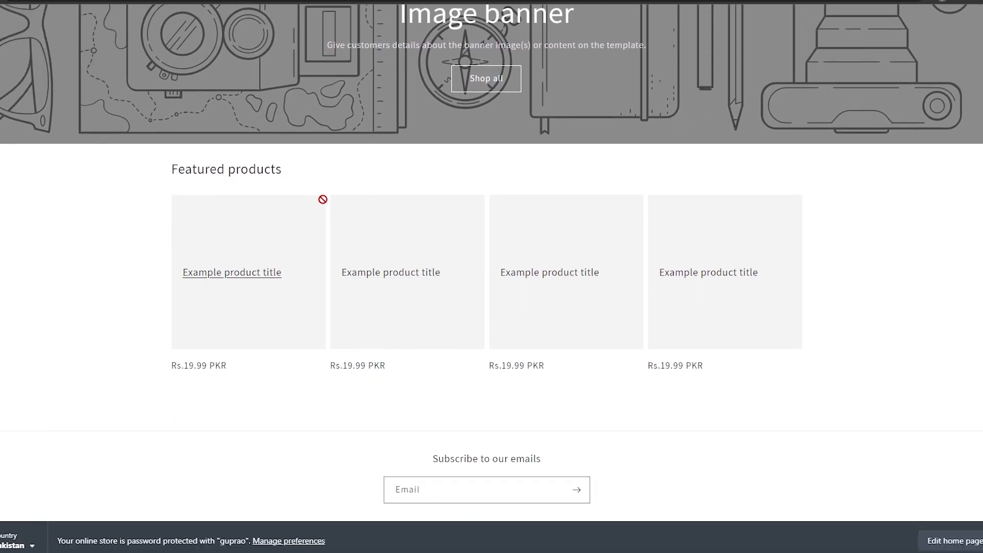
scroll(322, 199, down, 1)
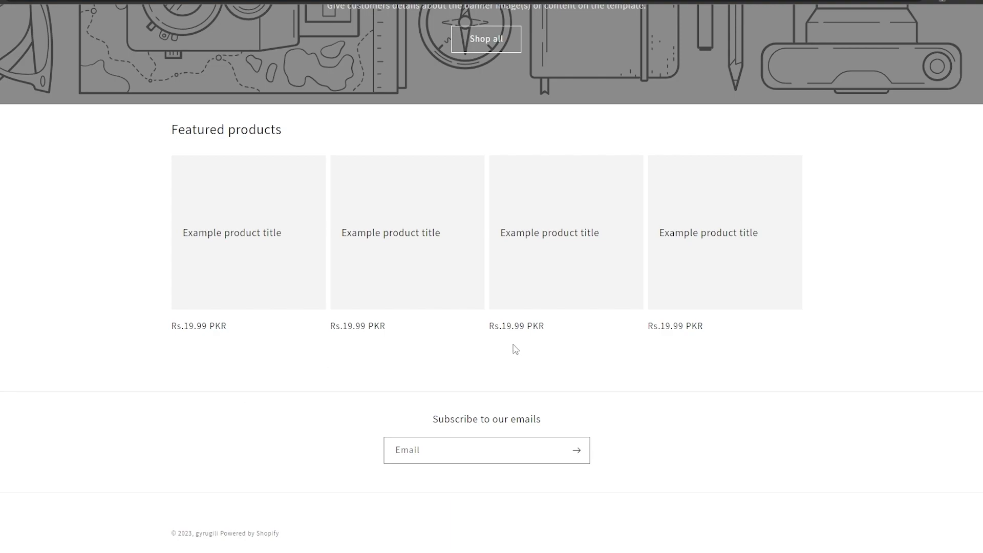
scroll(369, 410, up, 6)
scroll(369, 411, up, 2)
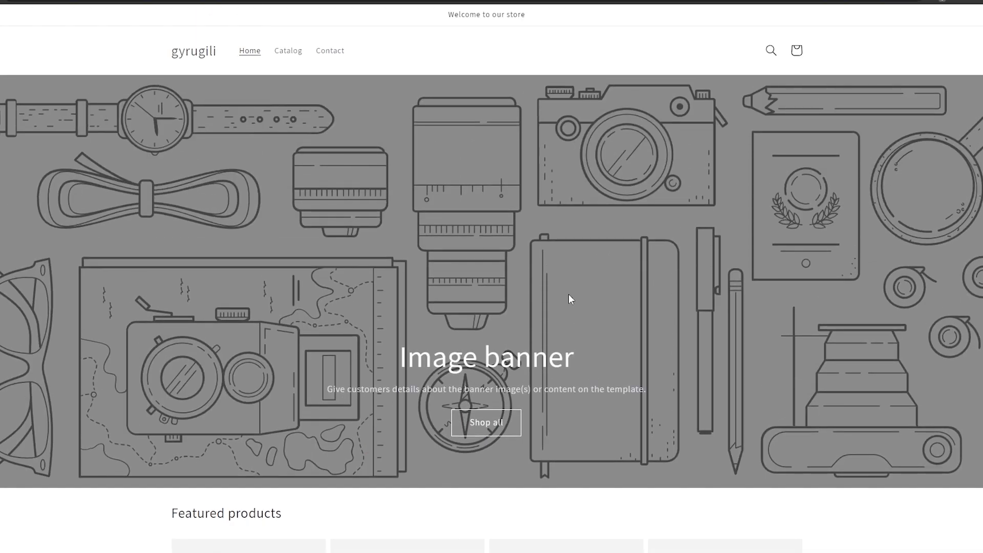
click(938, 4)
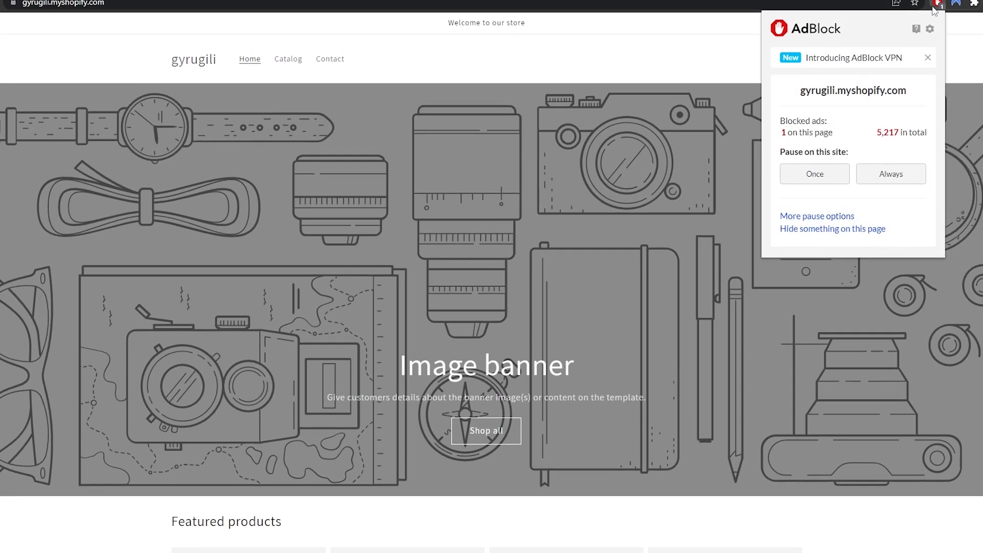
click(910, 181)
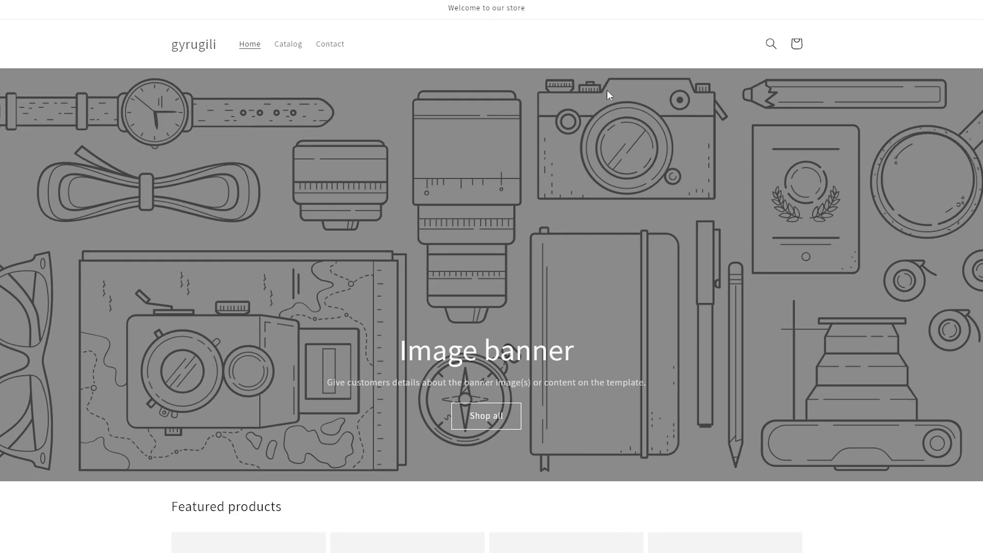
Browse the store's home page and visit its Catalog and Contact pages to generate test events for the pixel
scroll(609, 87, down, 2)
scroll(552, 115, up, 2)
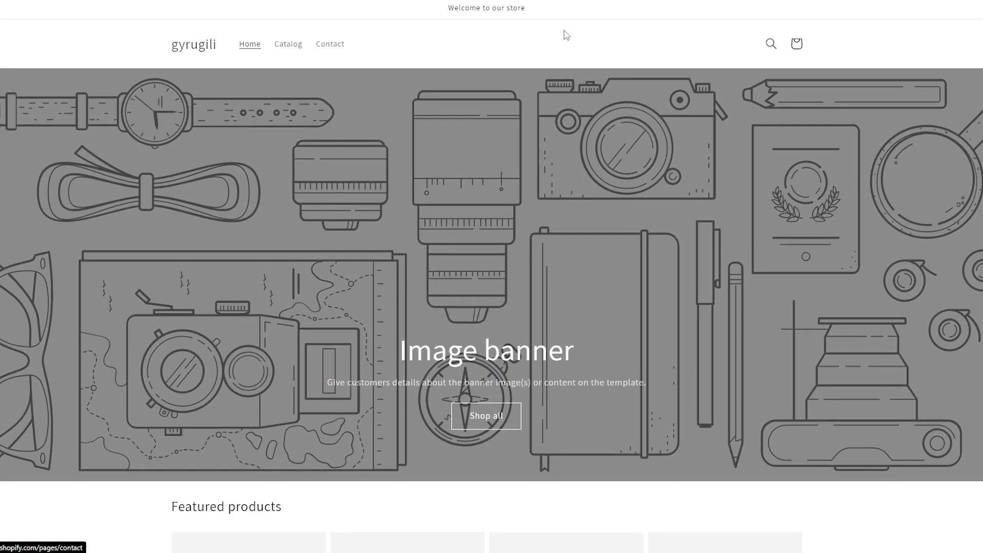
scroll(783, 134, down, 5)
scroll(314, 259, down, 3)
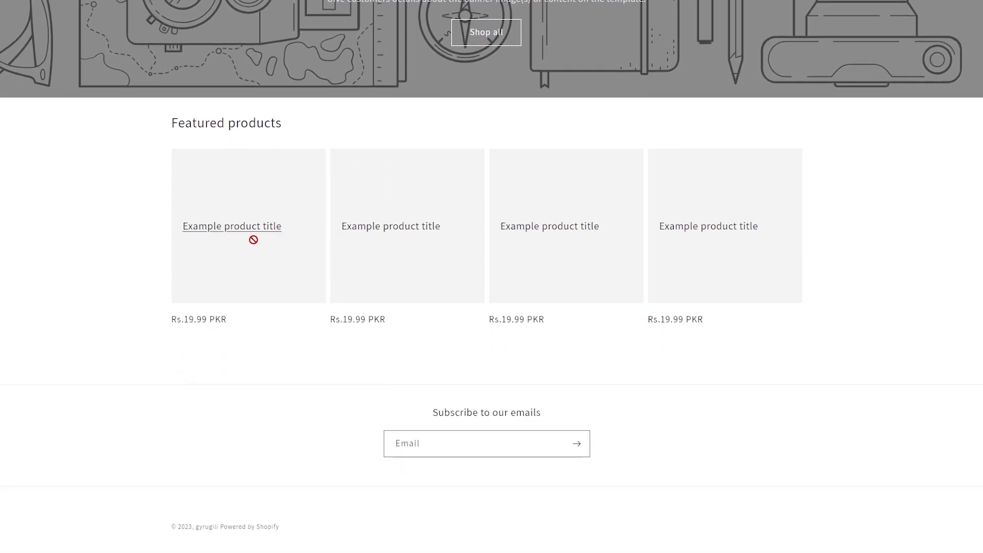
scroll(222, 244, up, 2)
scroll(222, 244, down, 2)
scroll(431, 439, up, 1)
scroll(431, 439, up, 7)
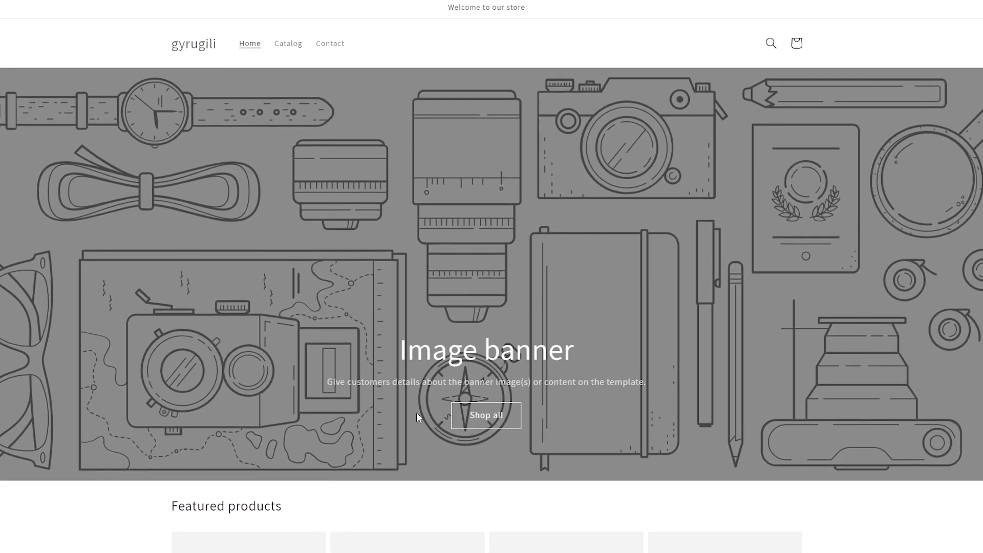
click(301, 48)
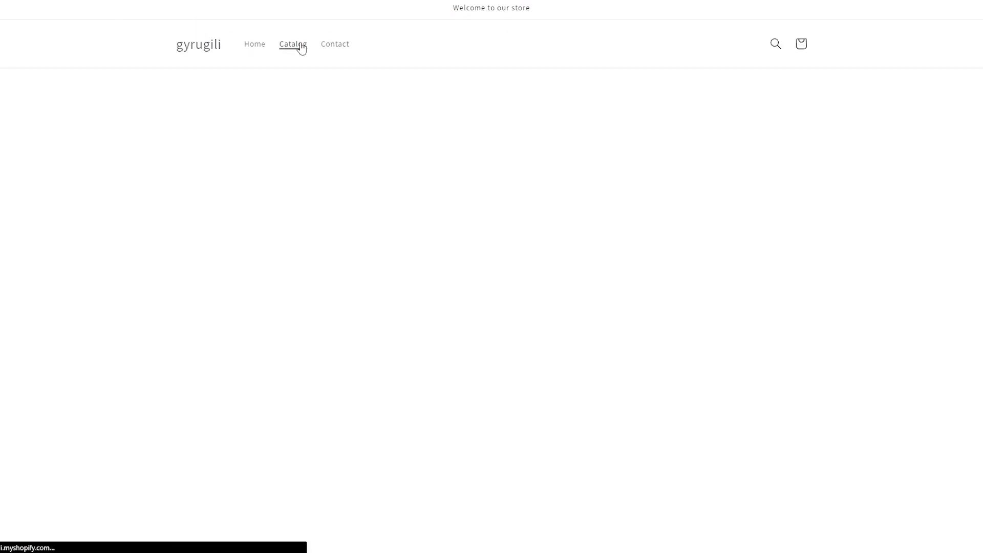
click(328, 47)
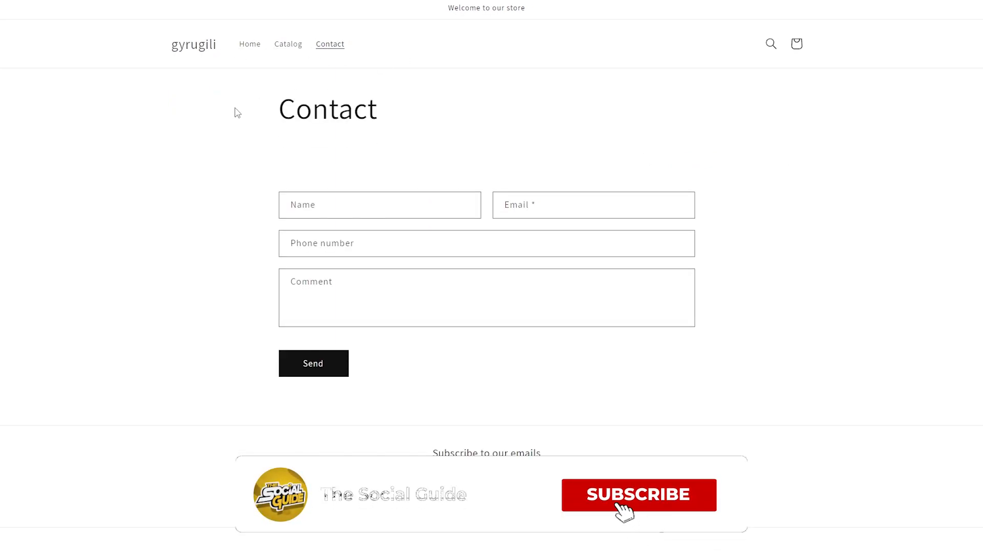
scroll(365, 440, down, 1)
scroll(825, 155, up, 1)
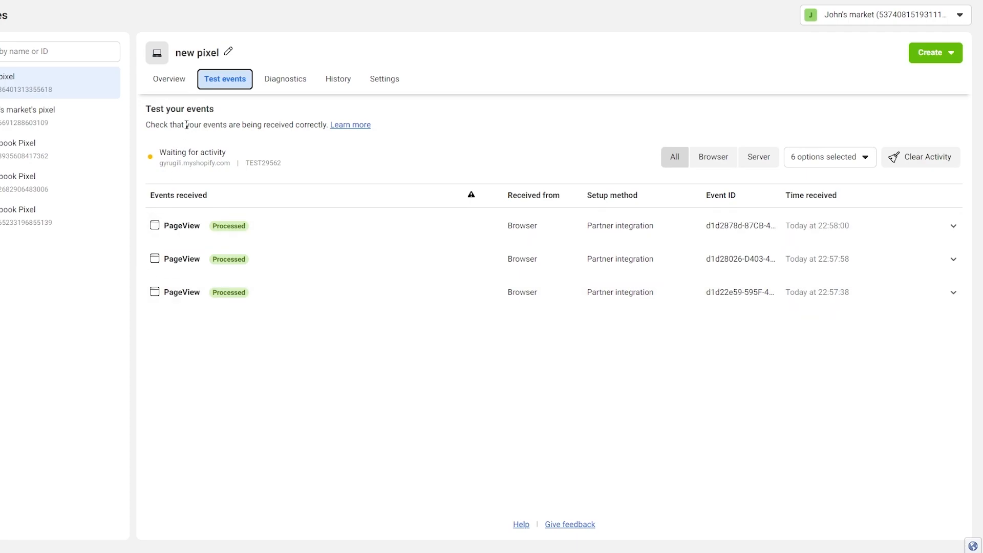
Open the web event configurations from new pixel's aggregated event measurement overview
click(169, 80)
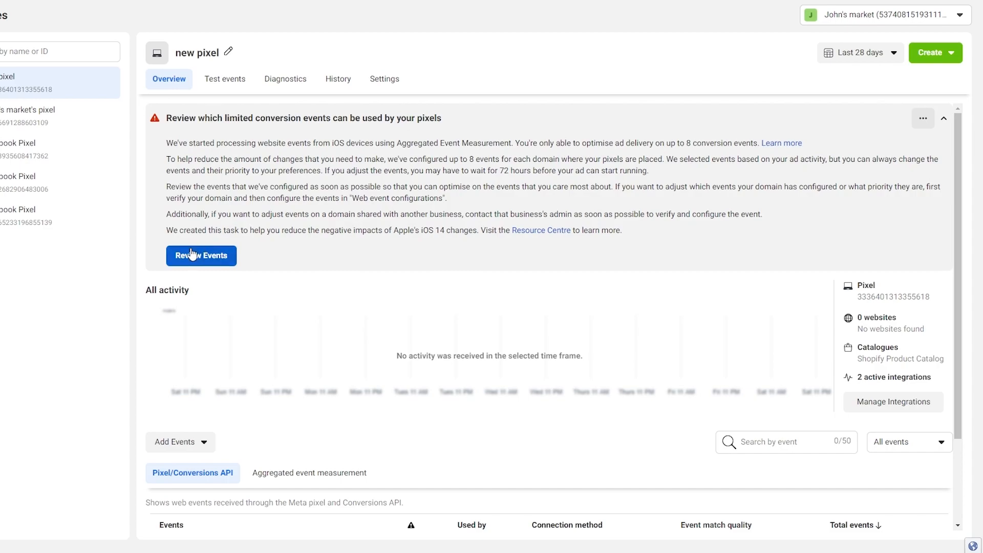
scroll(245, 376, down, 2)
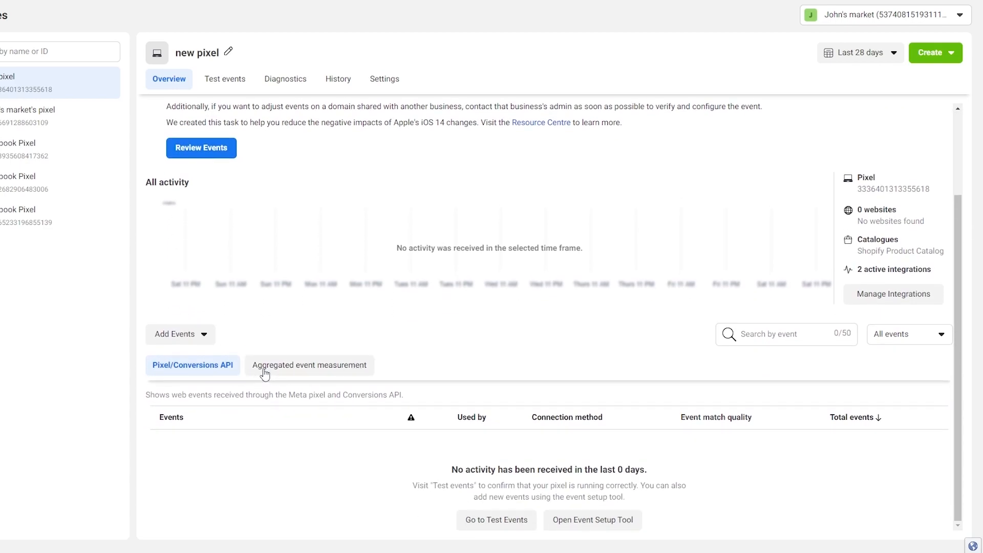
click(323, 373)
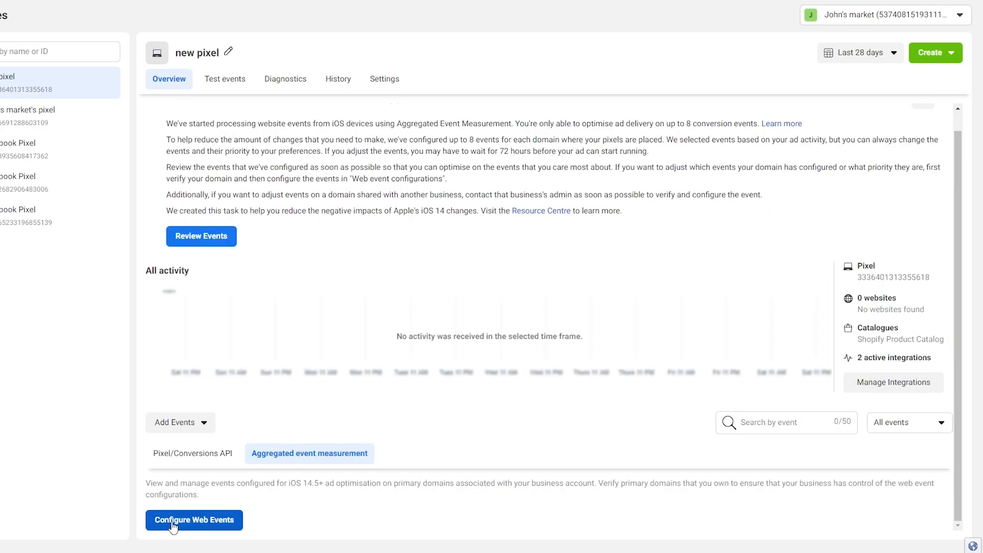
click(235, 521)
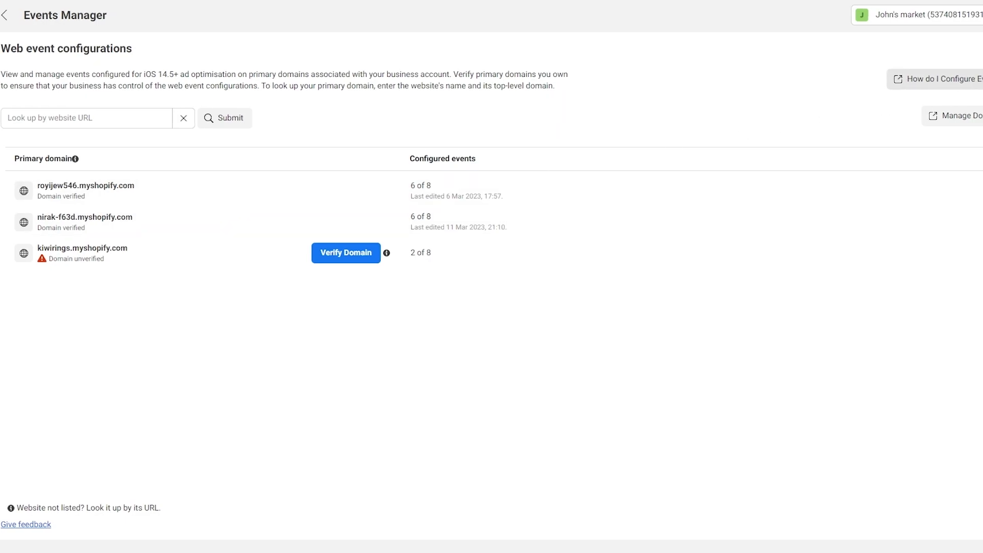
Open domain management, check the connected assets and domain access of royijew546.myshopify.com, and select nirak-f63d.myshopify.com
click(911, 122)
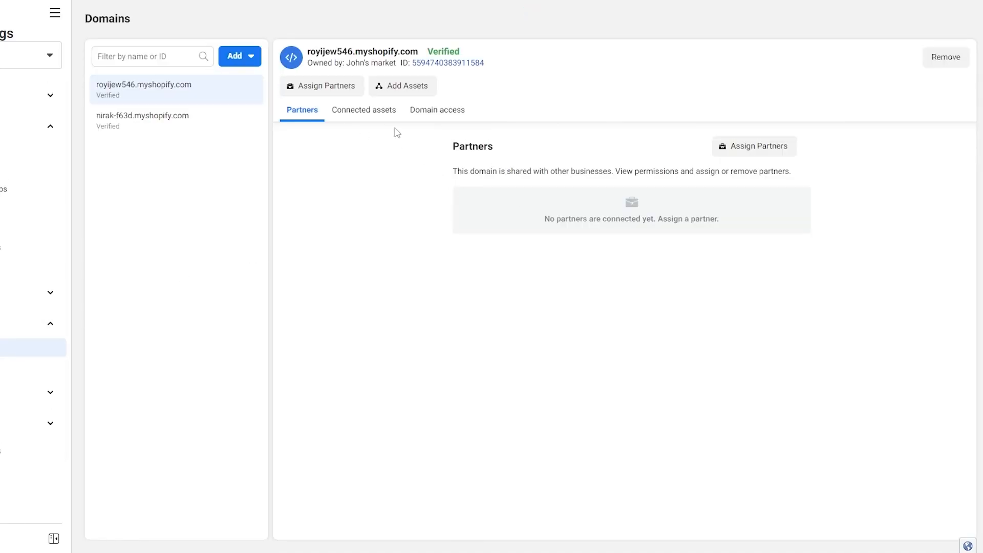
click(360, 122)
click(425, 116)
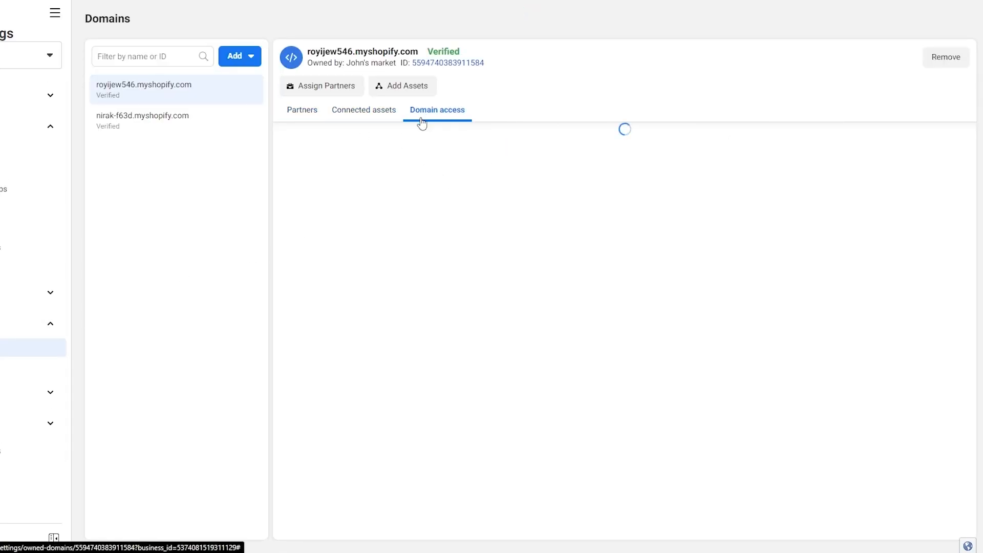
click(169, 121)
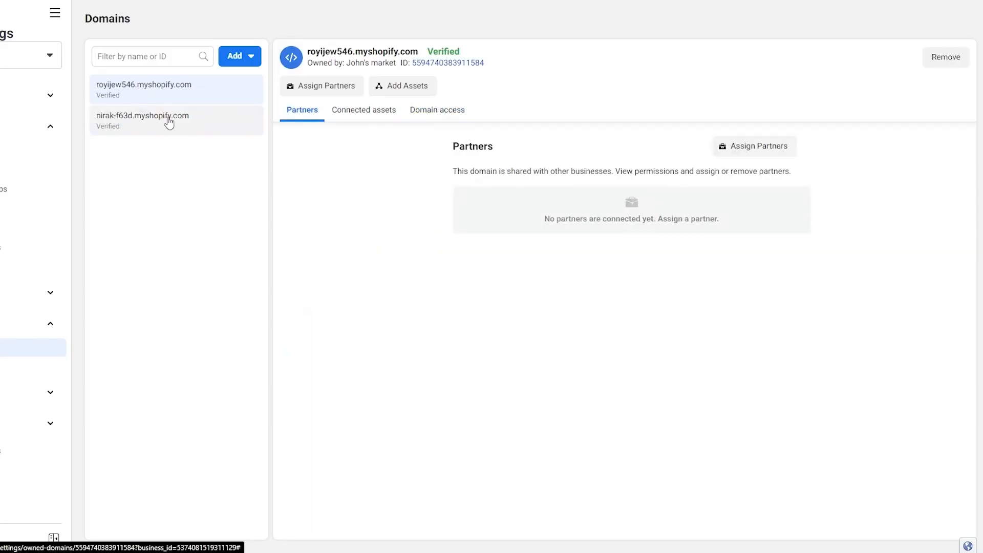
Examine the options for adding a domain and the form for requesting domain access, and dismiss them
click(251, 62)
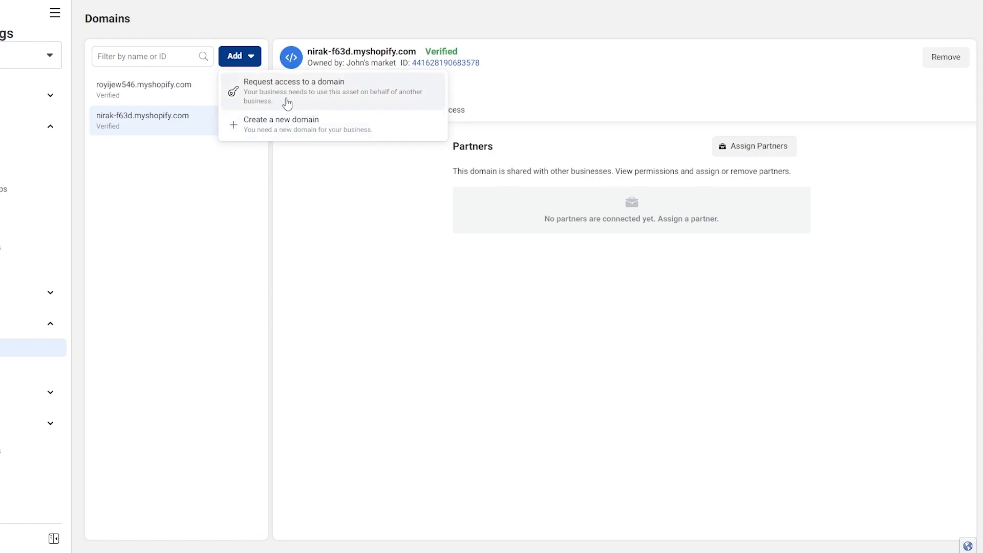
click(360, 226)
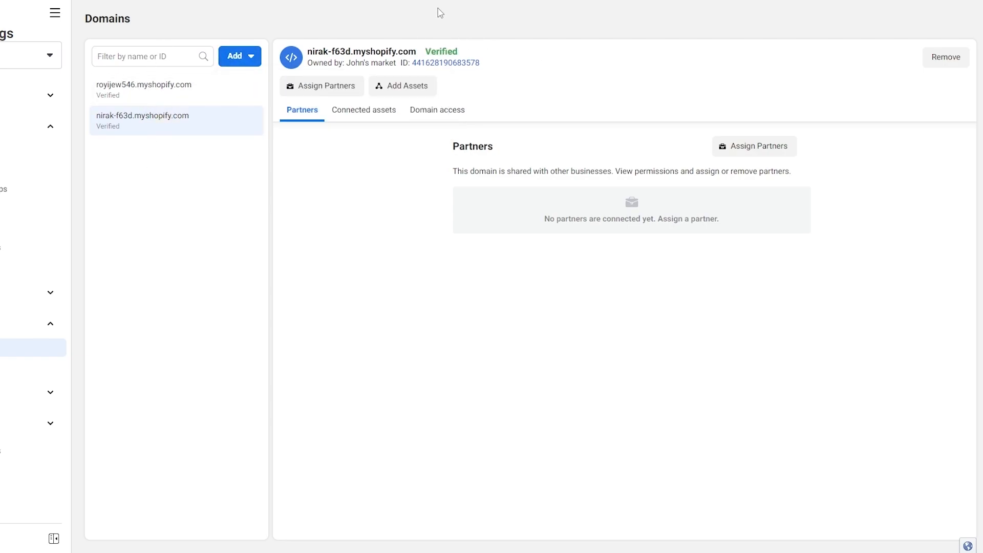
click(250, 58)
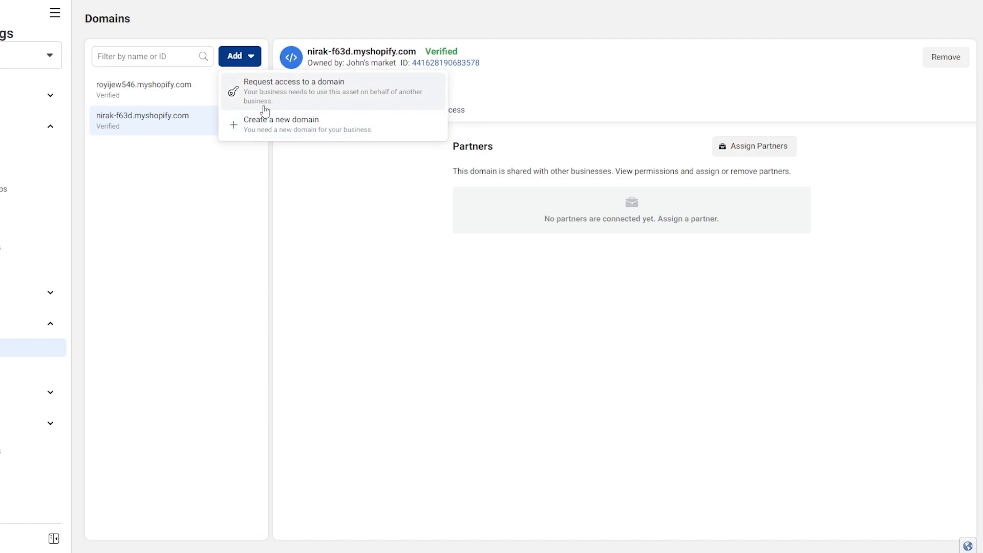
click(264, 107)
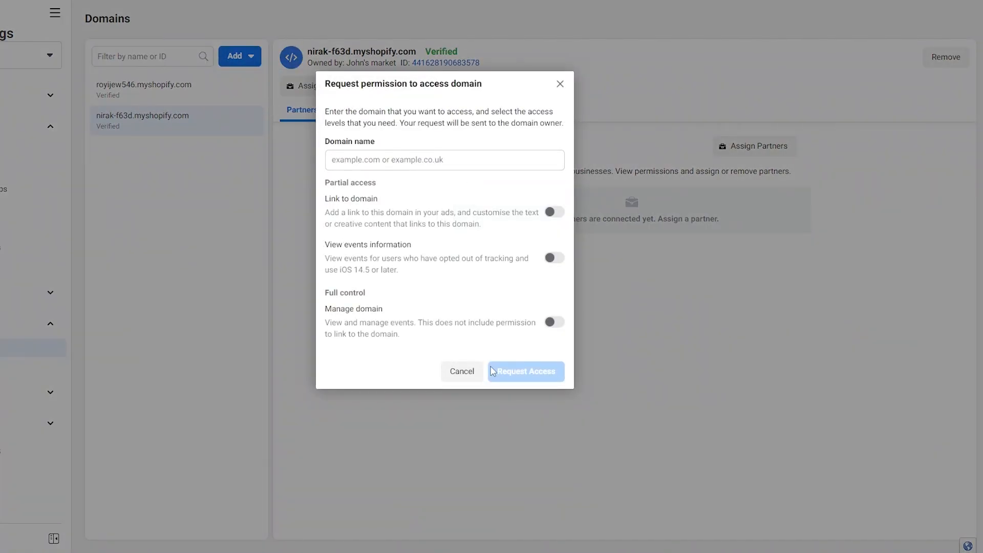
click(560, 83)
click(239, 56)
click(284, 213)
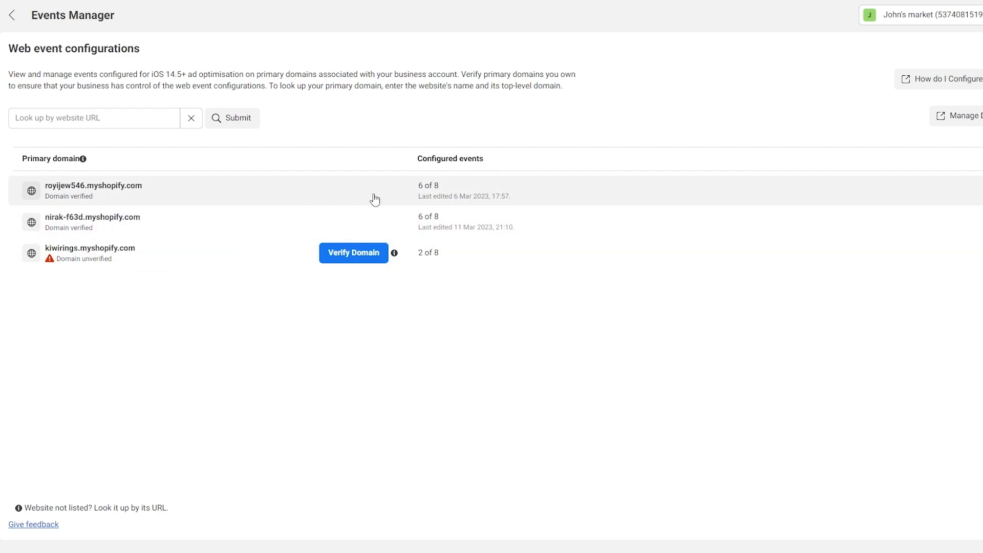
Expand royijew546.myshopify.com in the web event configurations and examine its events from highest to lowest priority
click(442, 195)
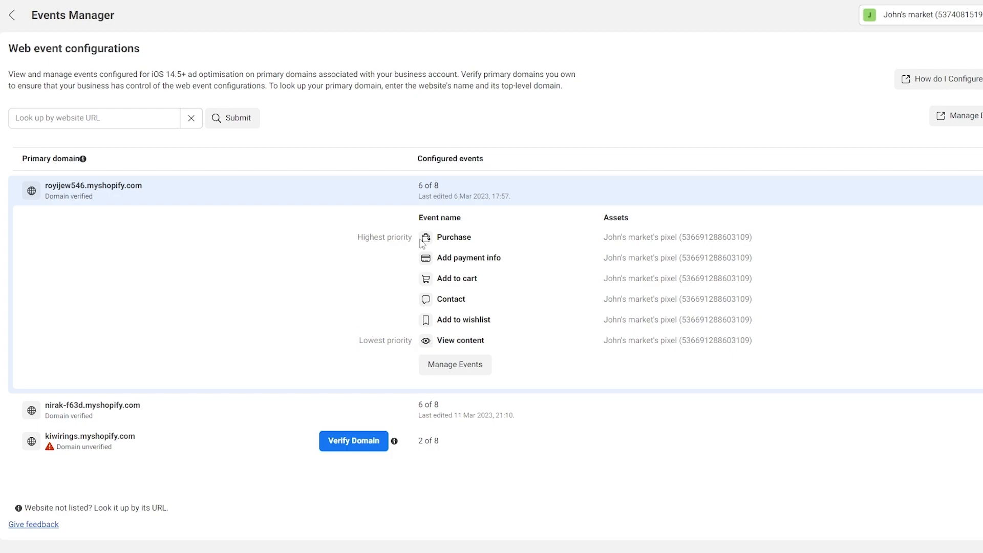
drag(359, 240, 416, 238)
click(392, 258)
drag(439, 240, 520, 240)
click(451, 236)
drag(439, 263, 493, 350)
click(452, 339)
click(513, 359)
drag(437, 245, 466, 240)
drag(439, 338, 460, 342)
click(447, 345)
drag(438, 239, 463, 240)
click(497, 243)
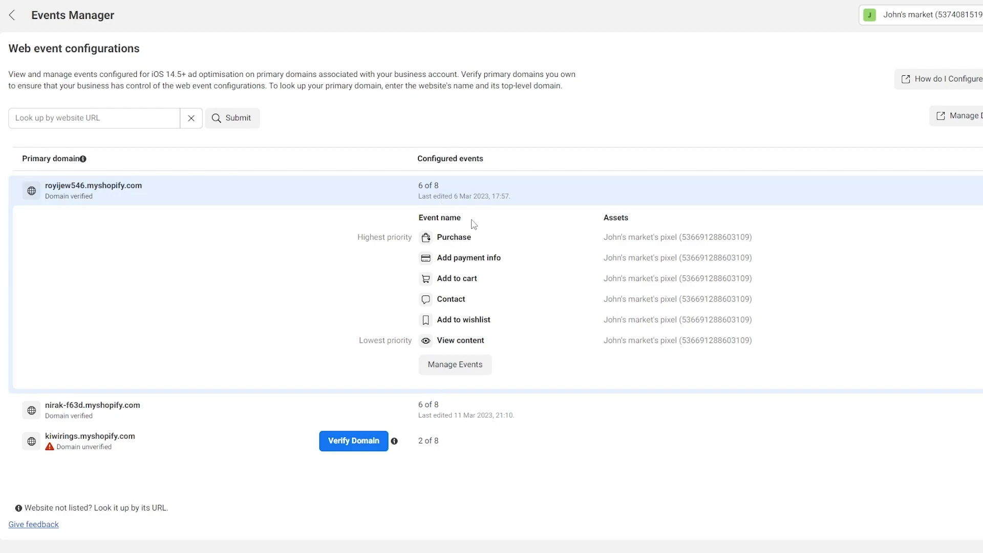
Open the events of royijew546.myshopify.com for editing and delete all six configured events
click(467, 365)
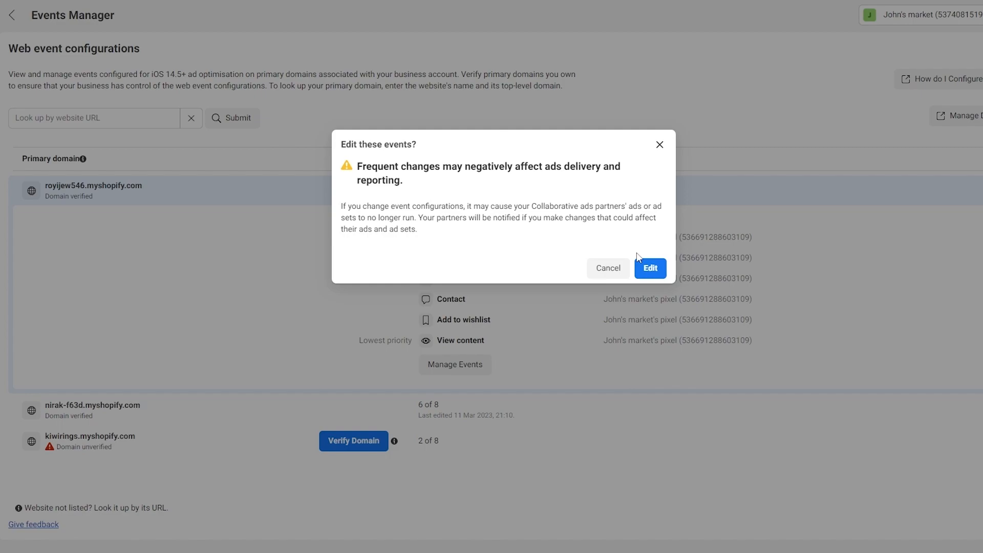
click(643, 266)
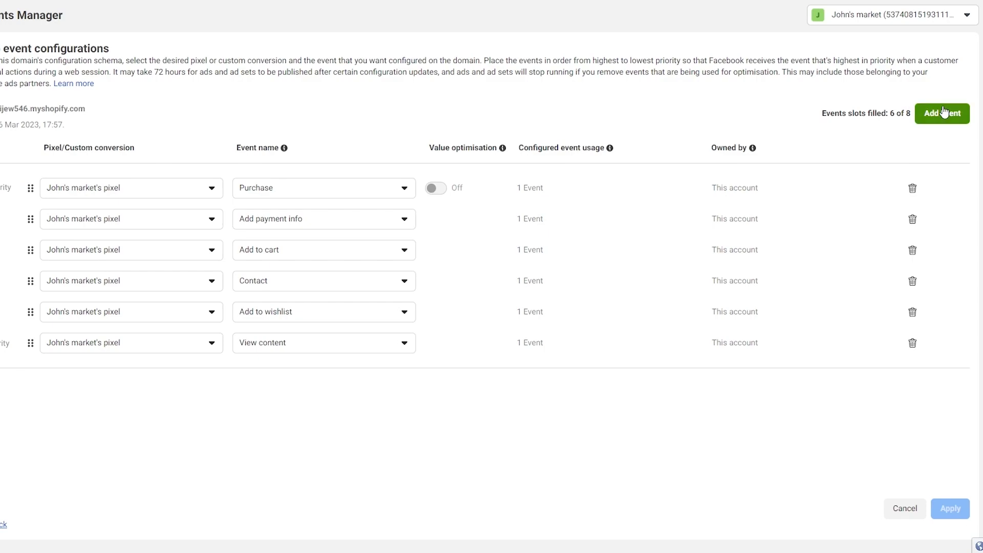
click(912, 343)
click(913, 312)
click(912, 189)
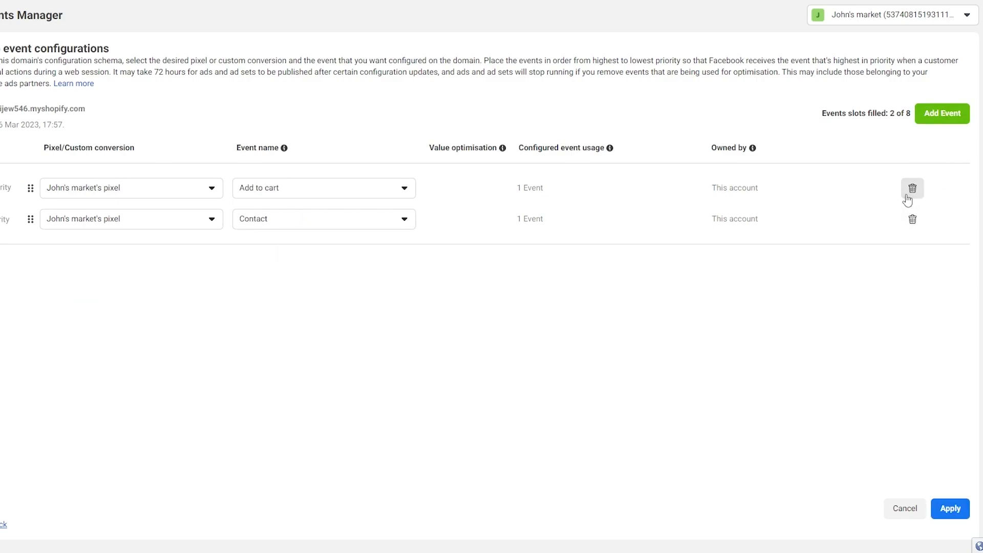
click(912, 188)
click(912, 189)
click(912, 188)
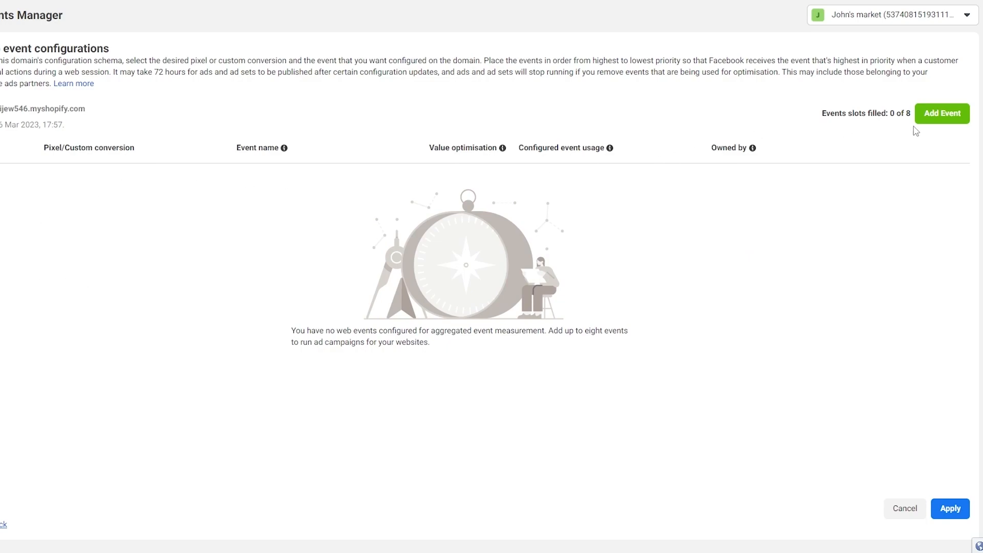
Add six empty event slots to the domain's web event configuration
click(942, 122)
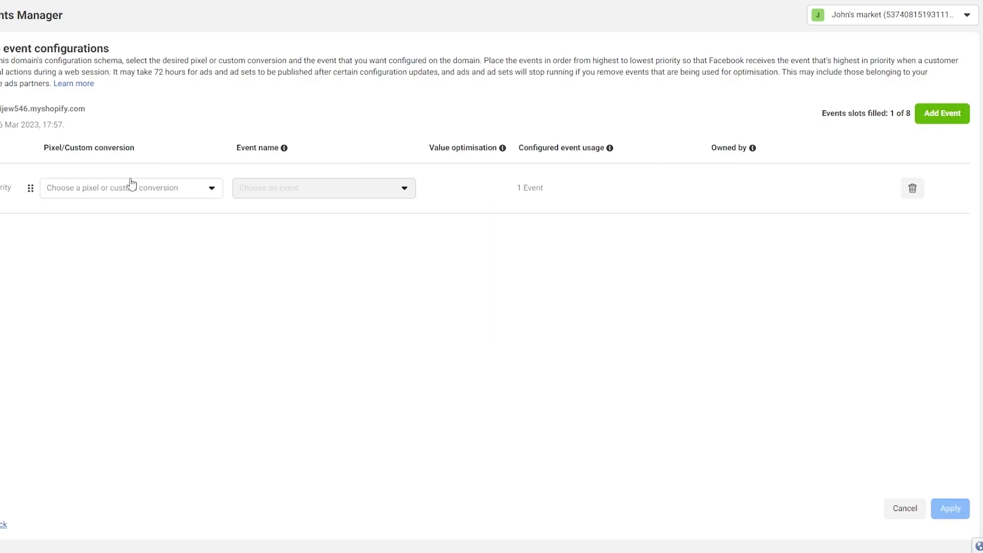
click(966, 113)
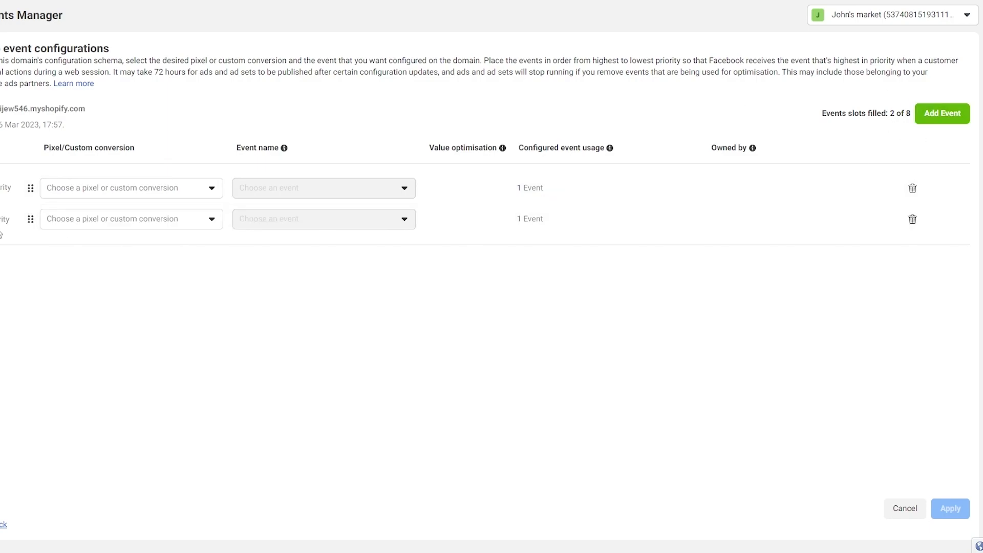
click(947, 113)
click(948, 113)
click(947, 113)
click(947, 114)
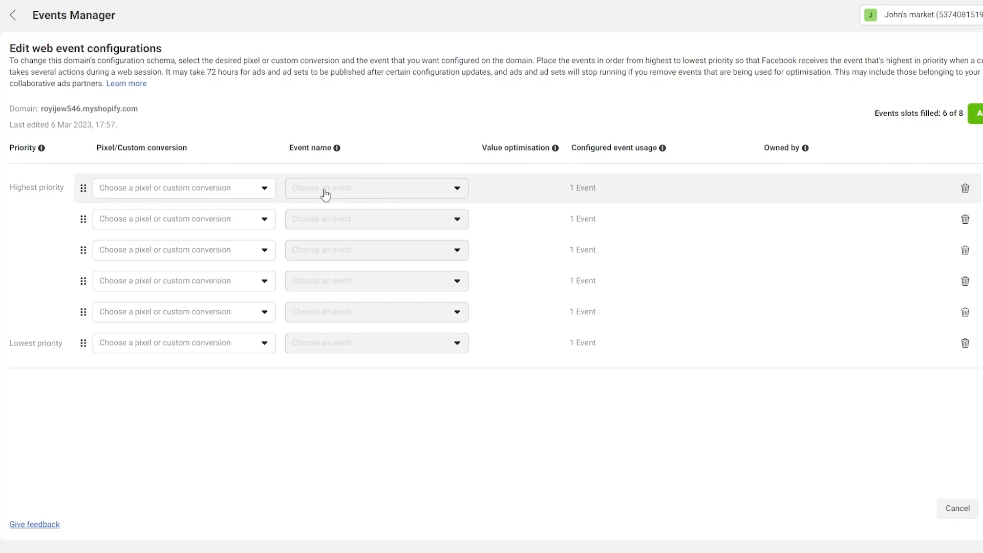
Assign new pixel as the pixel for all six event slots
click(249, 191)
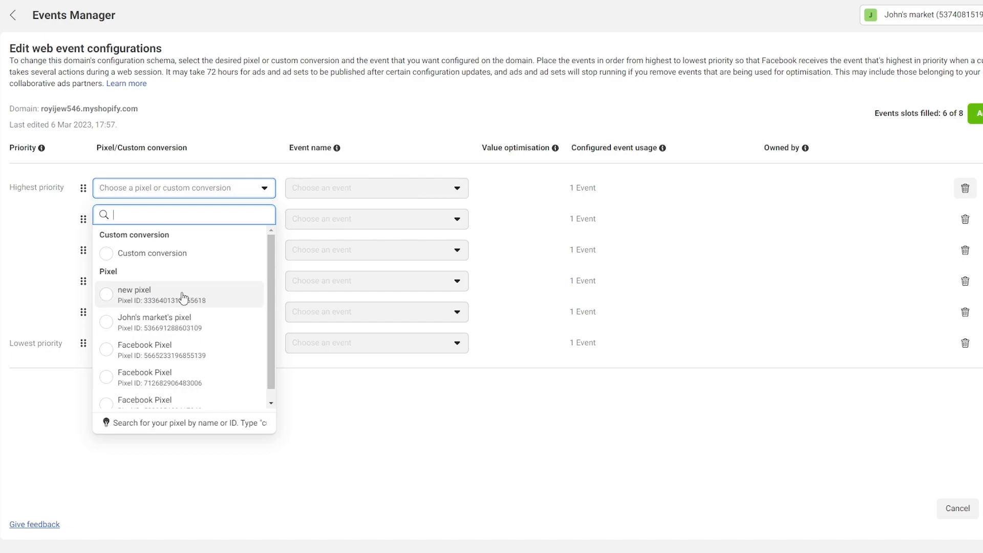
click(153, 300)
click(191, 227)
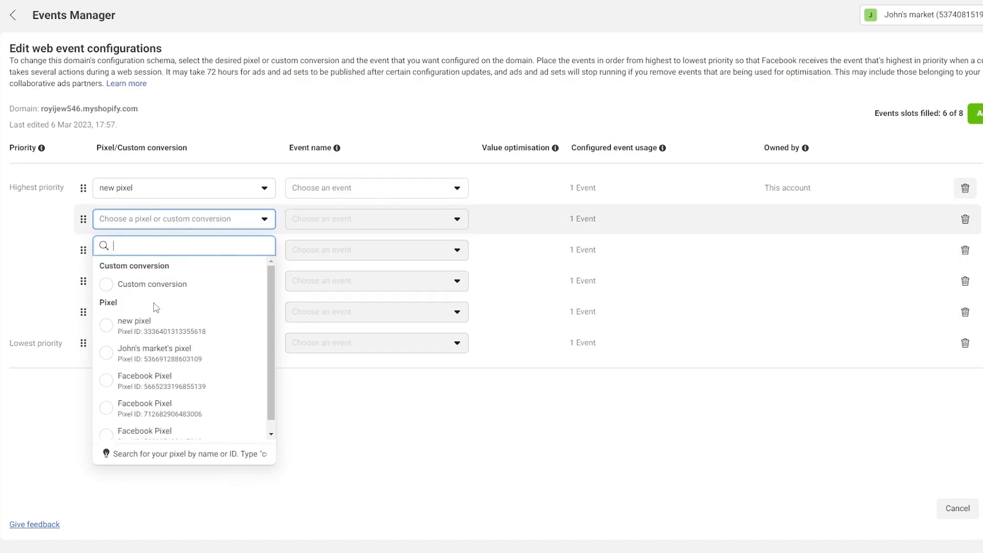
click(141, 325)
click(154, 253)
click(137, 354)
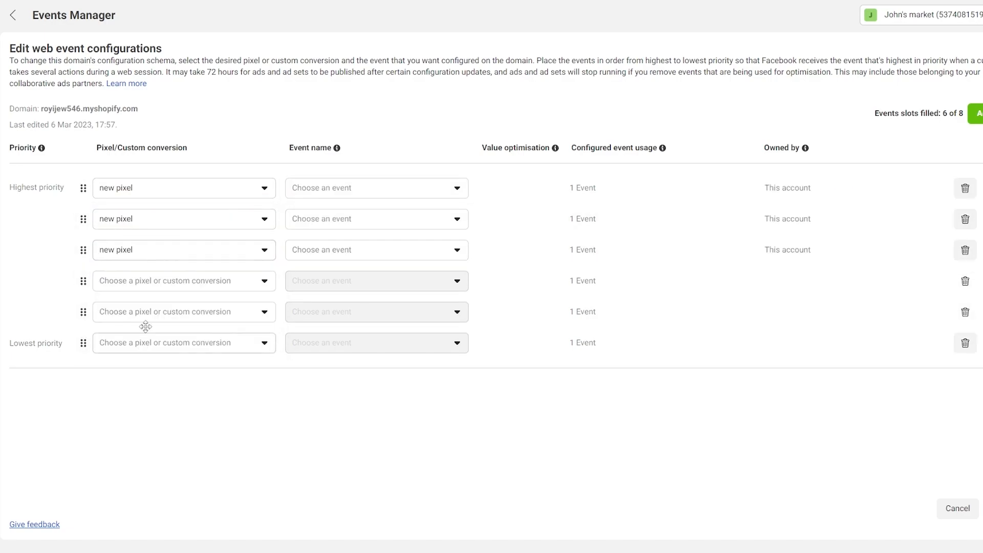
click(154, 284)
click(122, 382)
click(156, 313)
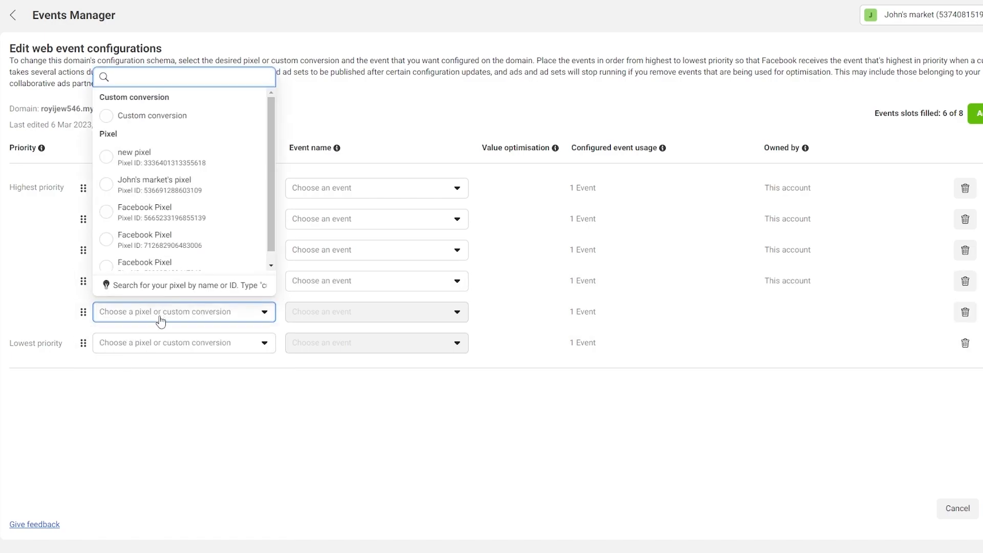
click(149, 159)
click(128, 349)
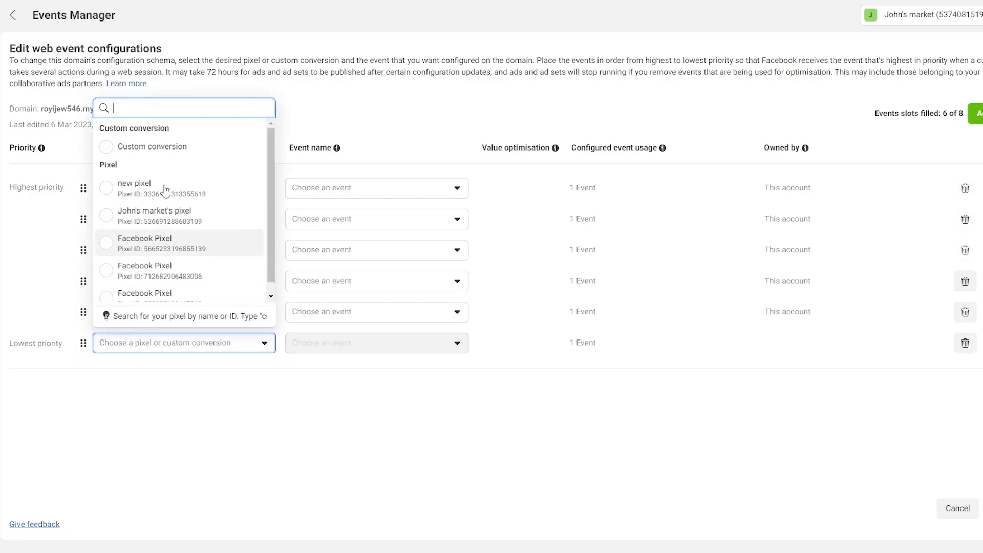
click(164, 193)
Set the highest-priority event to Purchase and the lowest-priority event to View content
click(346, 198)
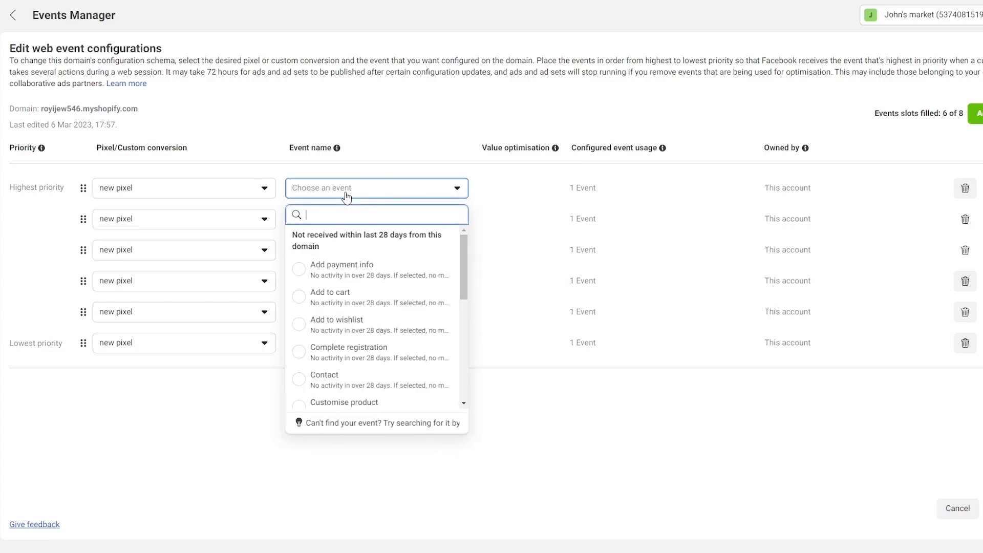
scroll(390, 392, down, 3)
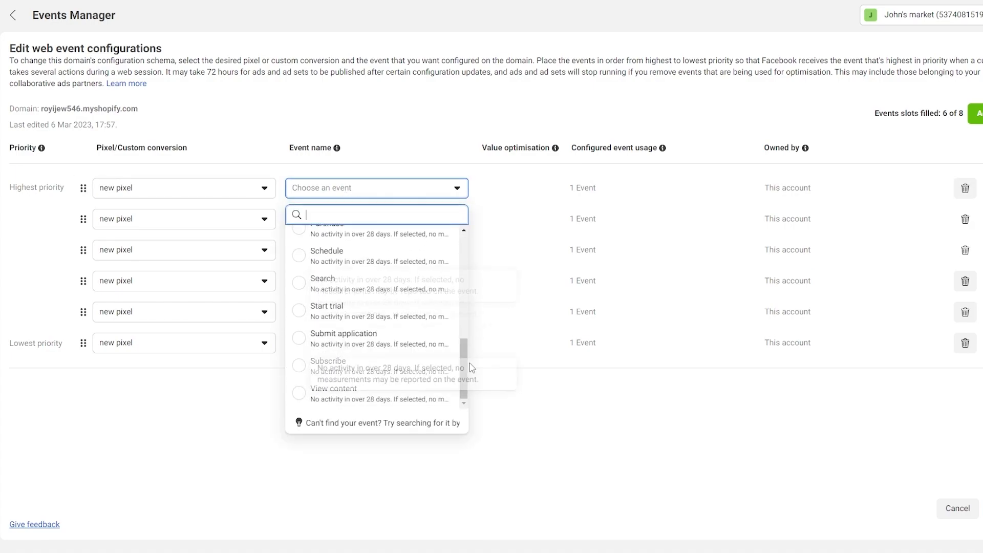
scroll(457, 353, up, 3)
click(451, 339)
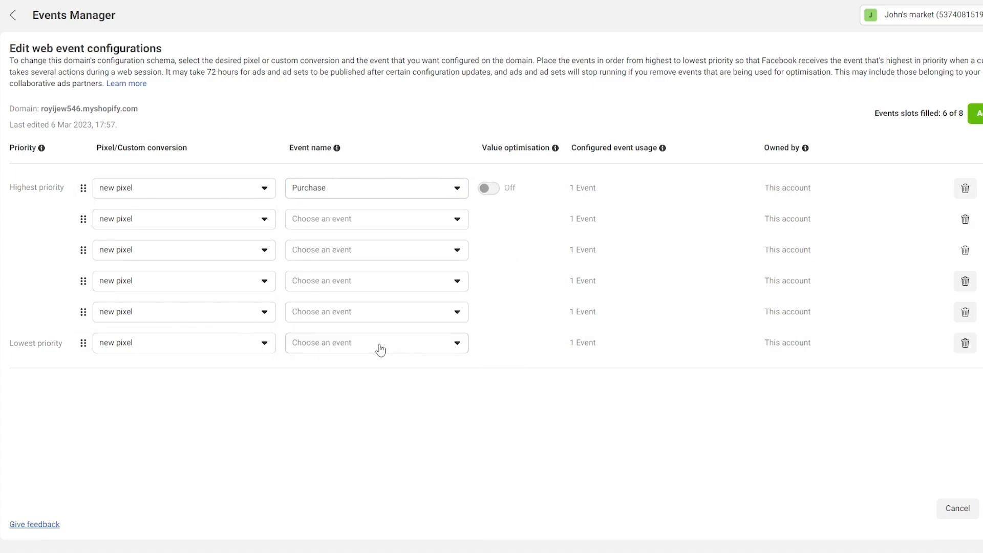
click(424, 344)
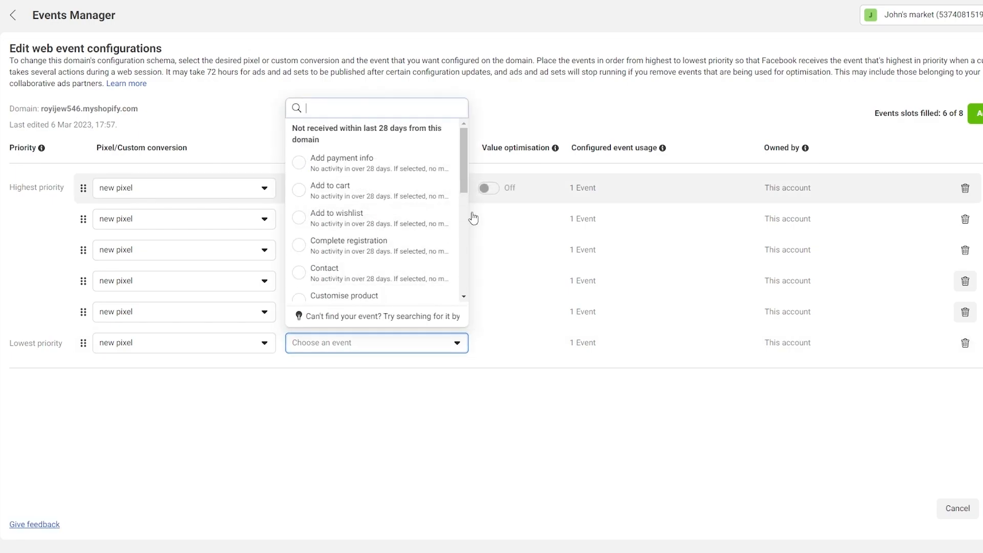
scroll(465, 185, down, 2)
drag(465, 186, 460, 262)
click(366, 294)
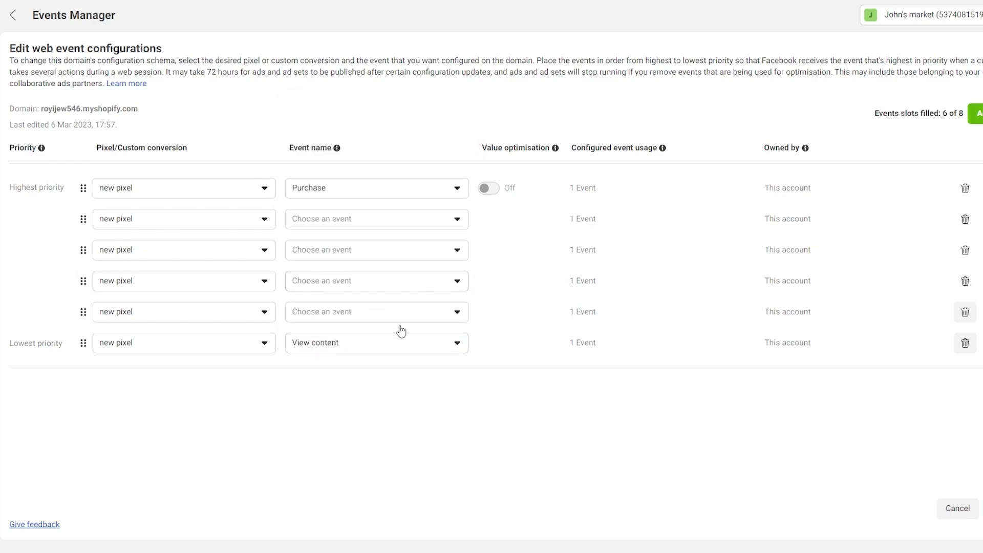
Set the second- to fifth-priority events to Add payment info, Add to cart, Add to wishlist and Search, in that order
click(435, 225)
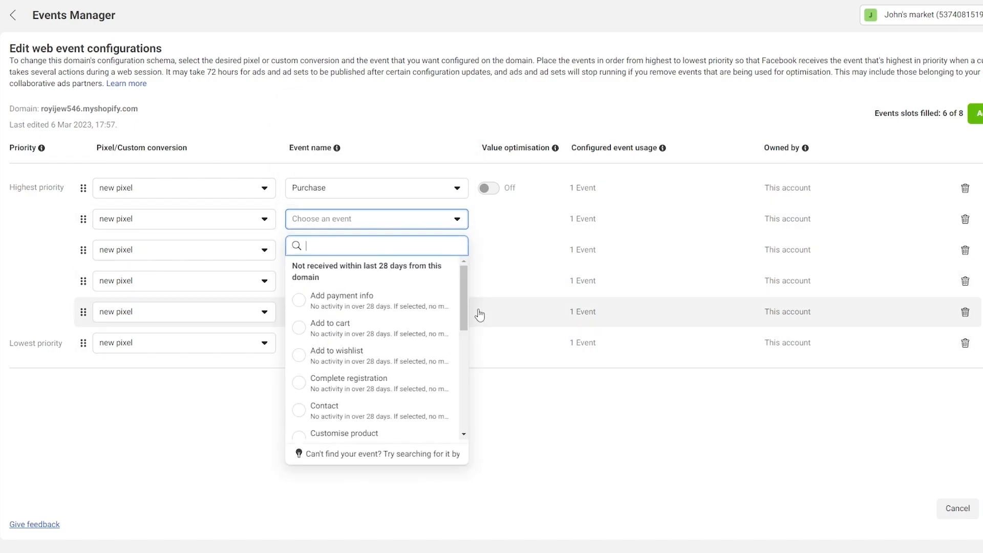
click(405, 304)
click(426, 254)
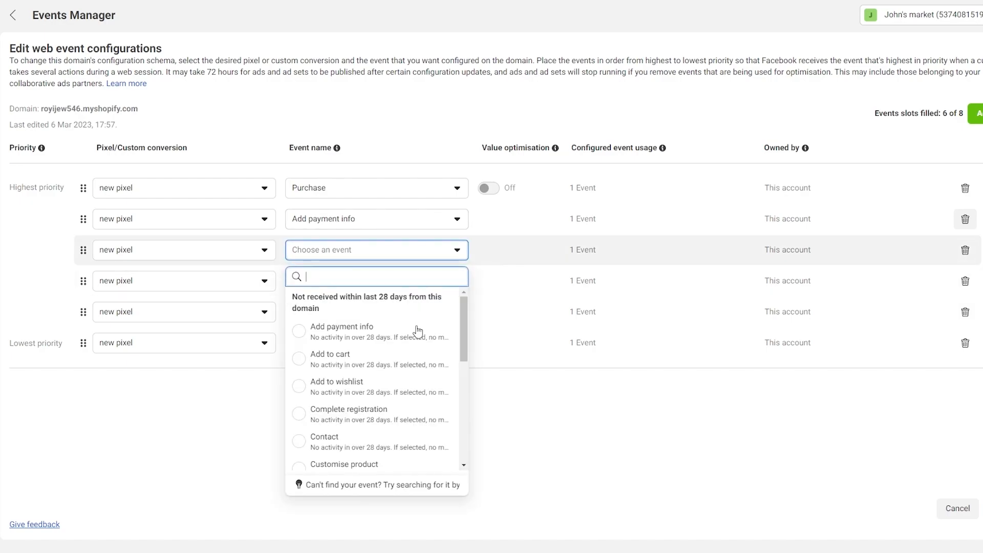
click(399, 364)
click(437, 279)
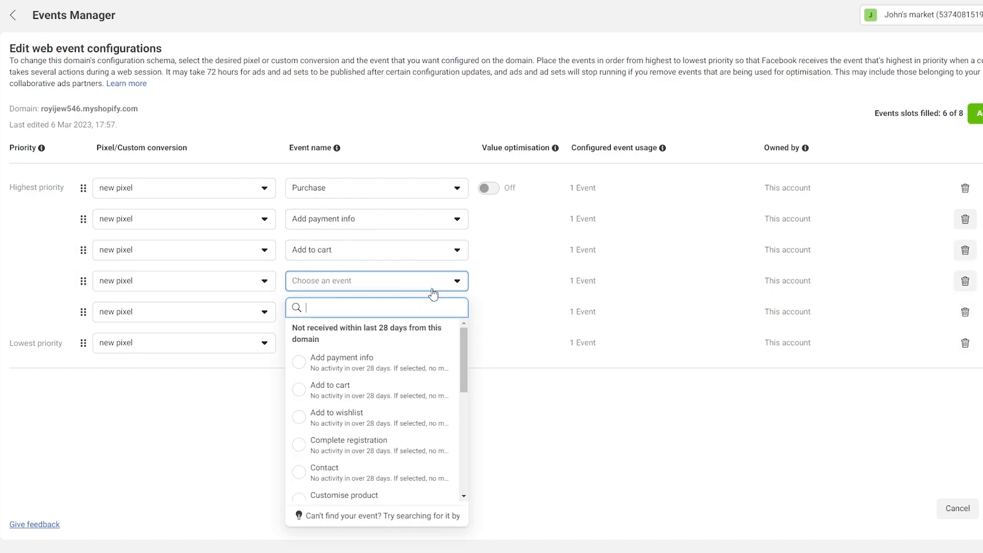
click(387, 420)
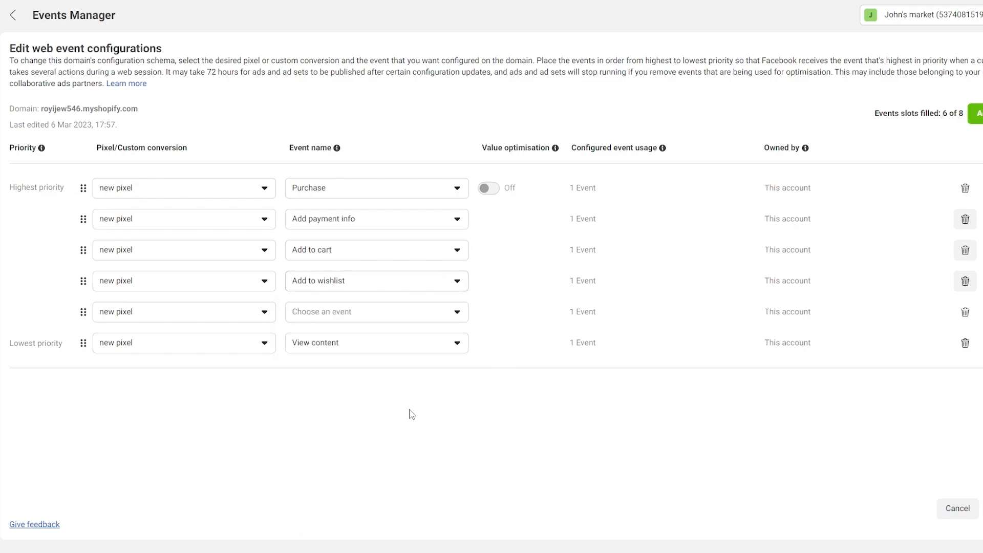
click(435, 313)
drag(464, 157, 465, 261)
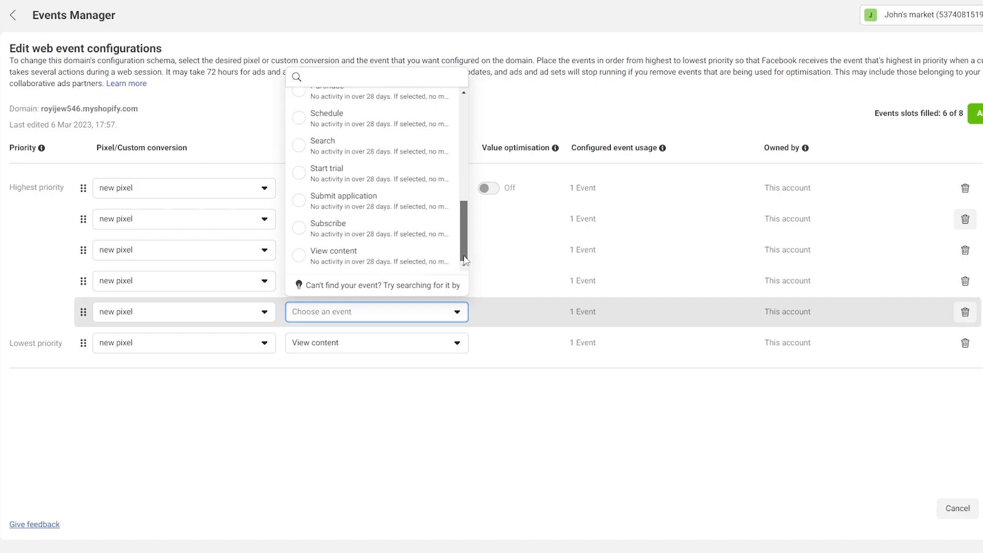
click(394, 145)
Add a seventh event slot and move View content below it to the lowest priority
click(945, 114)
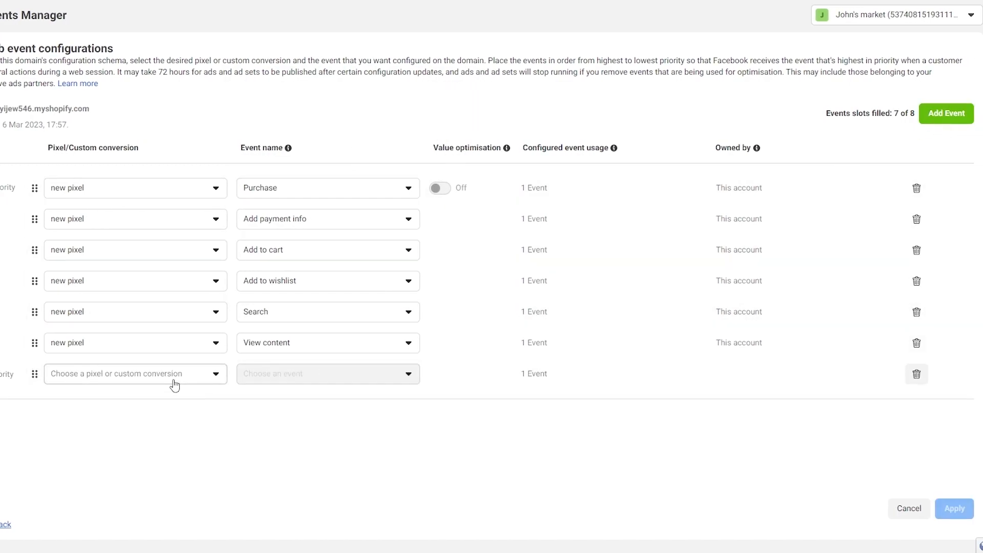
click(404, 343)
drag(419, 194, 423, 221)
click(423, 222)
drag(35, 343, 47, 401)
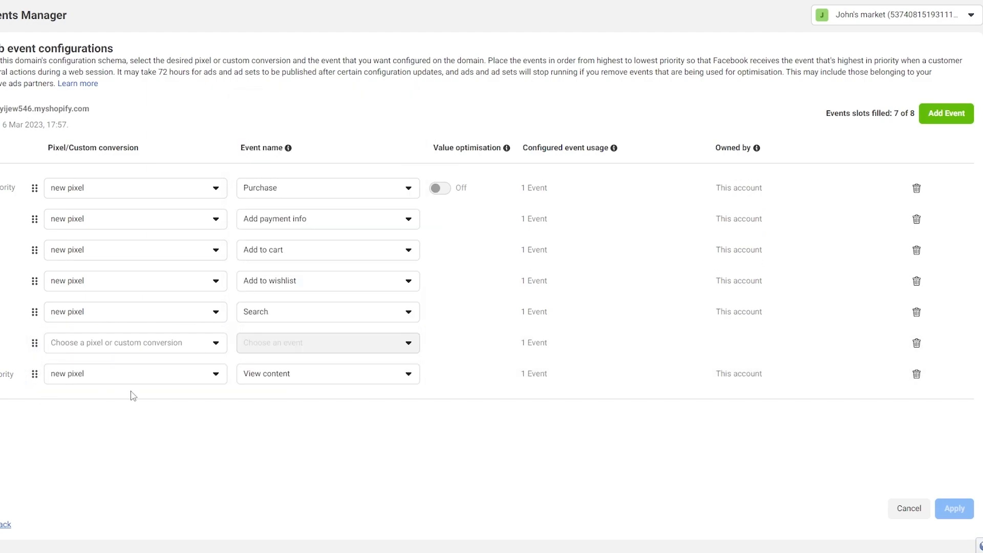
Assign new pixel to the empty slot above View content and set its event to Contact
click(204, 344)
click(102, 188)
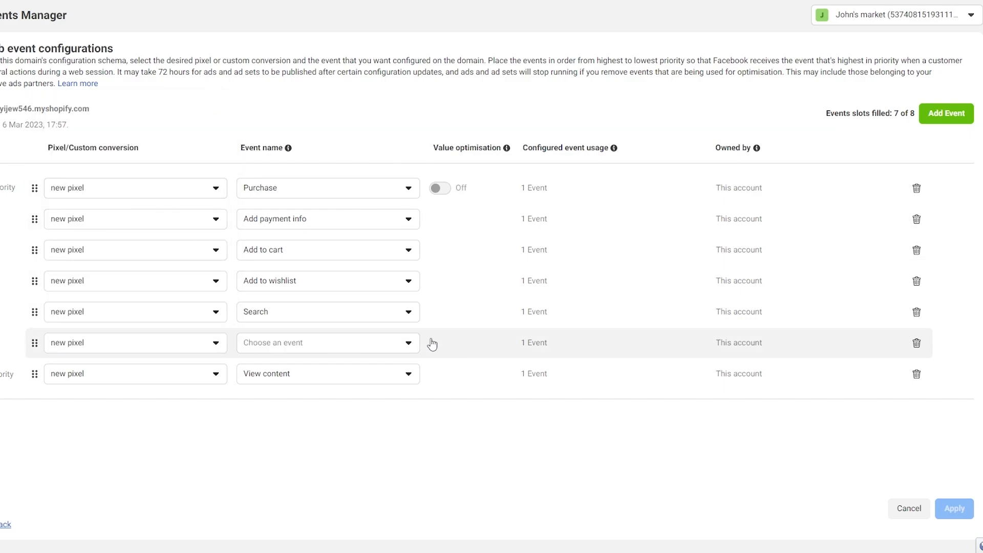
click(408, 343)
click(341, 247)
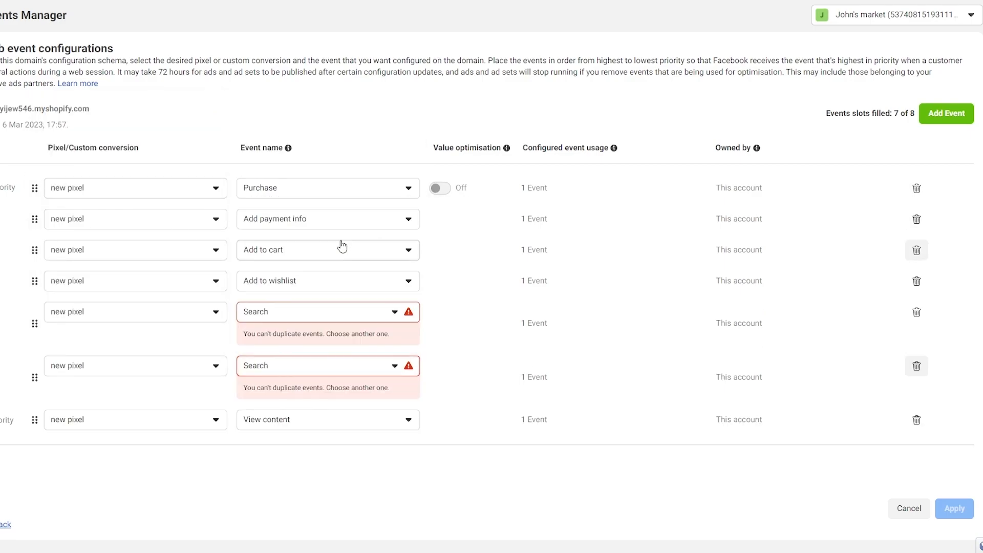
click(392, 370)
scroll(356, 328, down, 2)
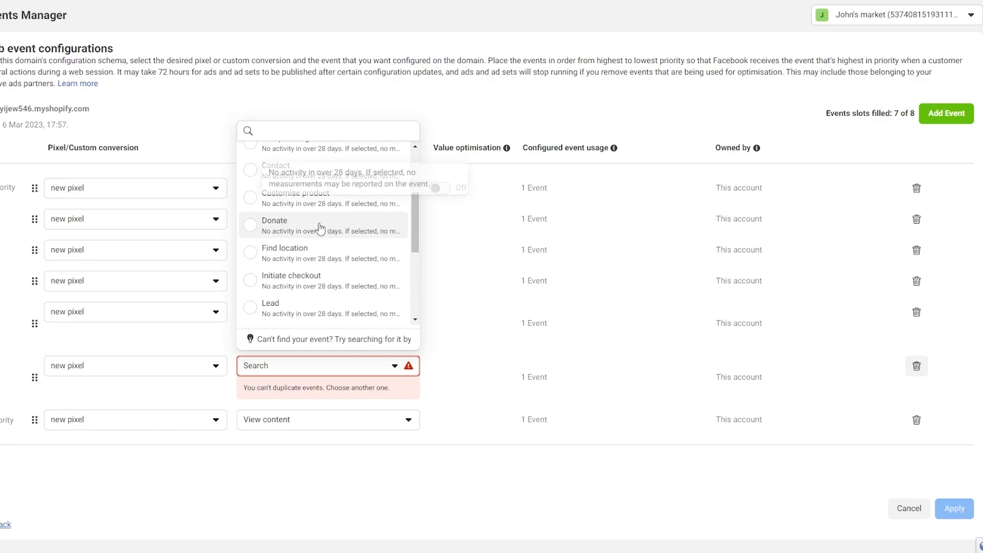
click(327, 171)
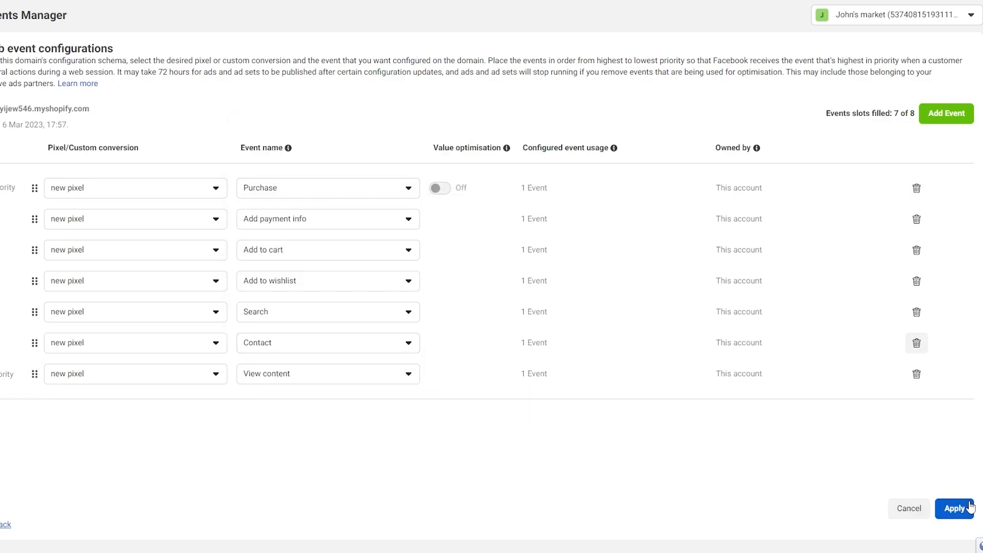
Apply the new event configuration to the domain, confirm the changes and close the confirmation message
drag(894, 113, 905, 114)
click(906, 127)
click(953, 509)
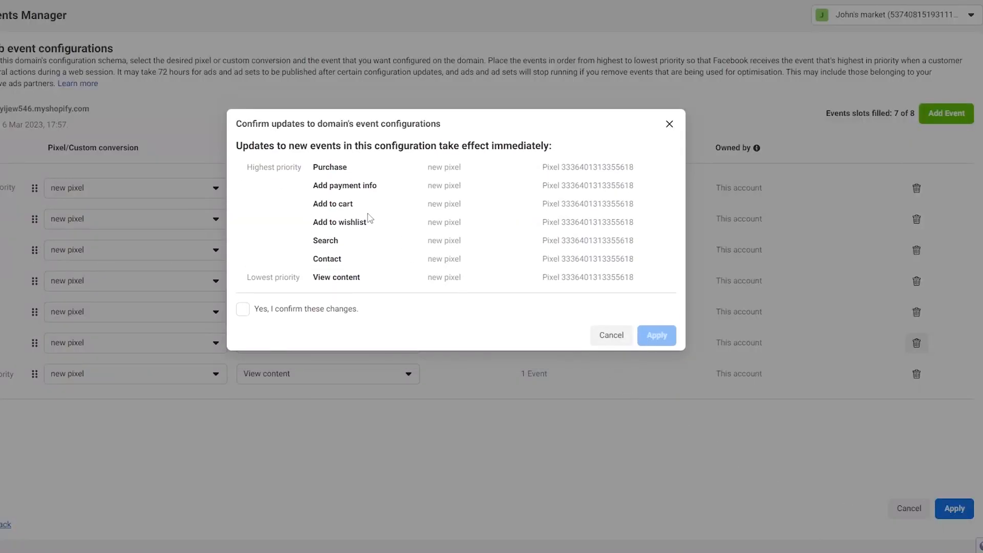
click(242, 310)
click(661, 335)
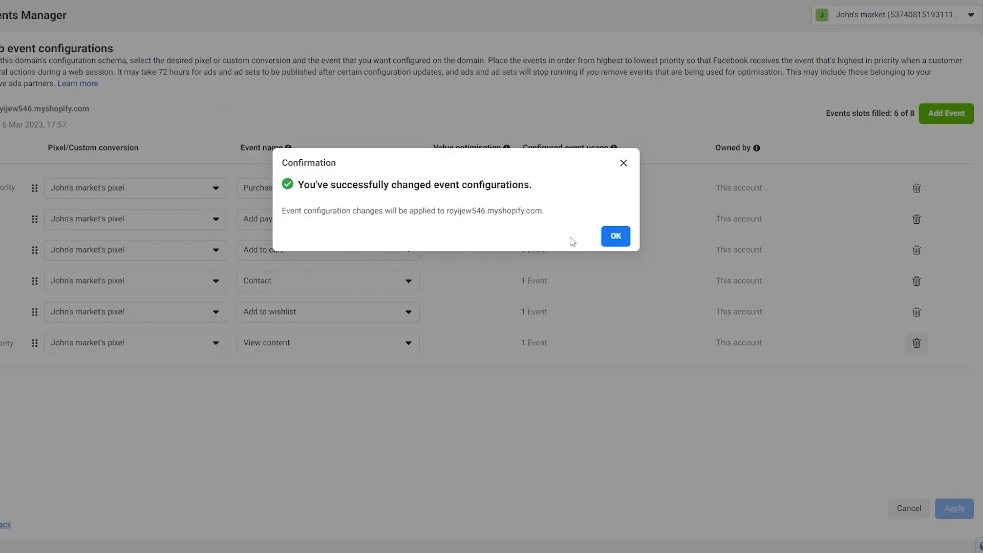
click(616, 236)
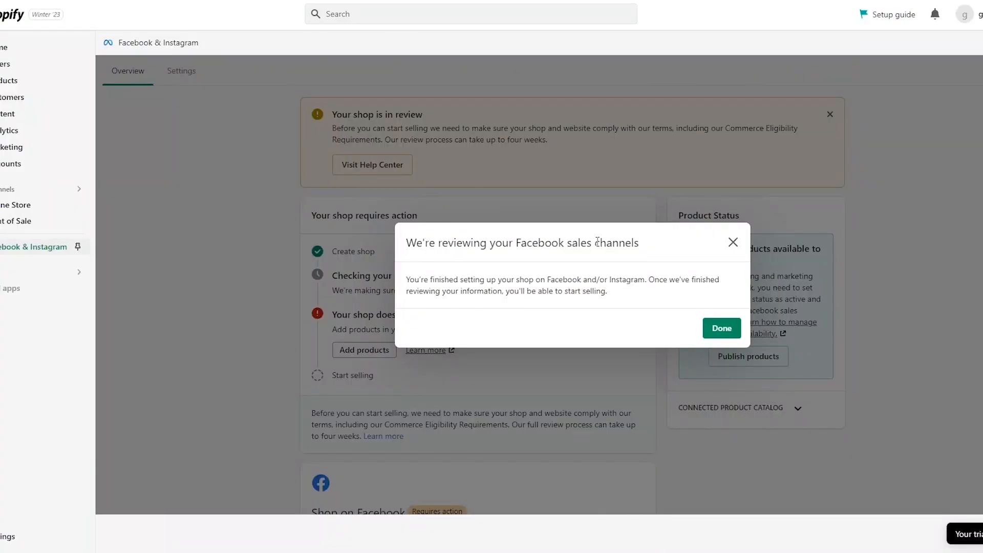
In Shopify, dismiss the Facebook sales channel review notice and examine the shop's setup status on the Facebook & Instagram overview
click(722, 328)
scroll(230, 323, down, 3)
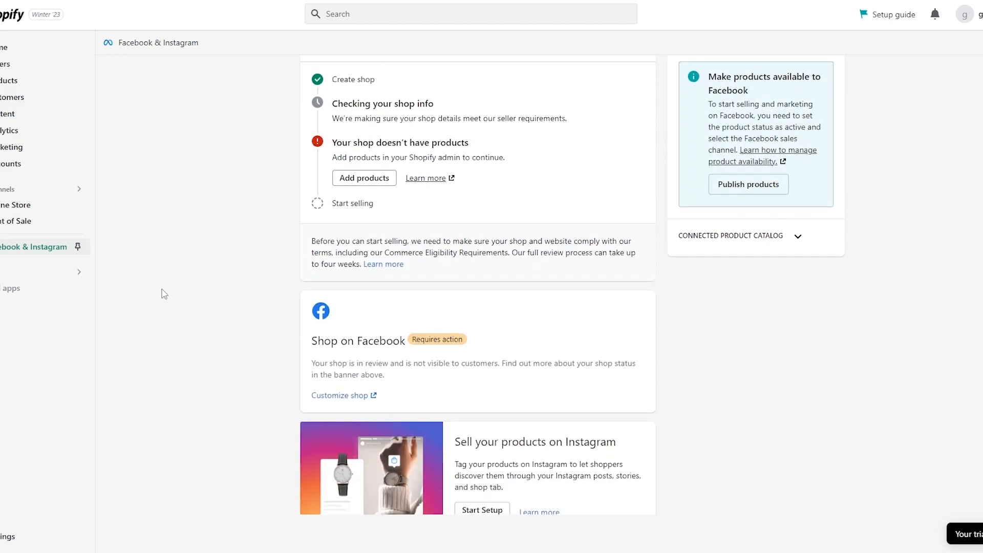
scroll(164, 294, down, 1)
scroll(175, 295, up, 3)
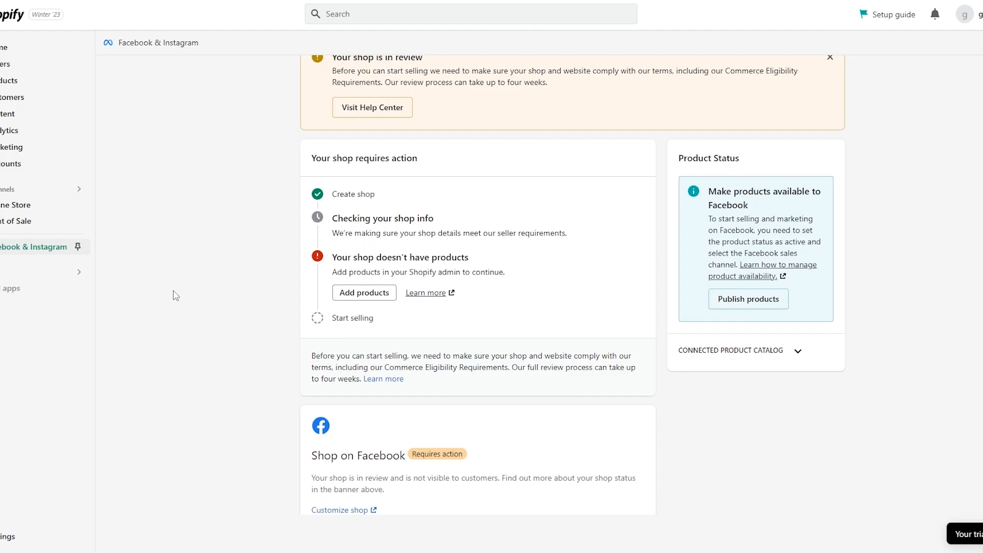
scroll(123, 281, up, 1)
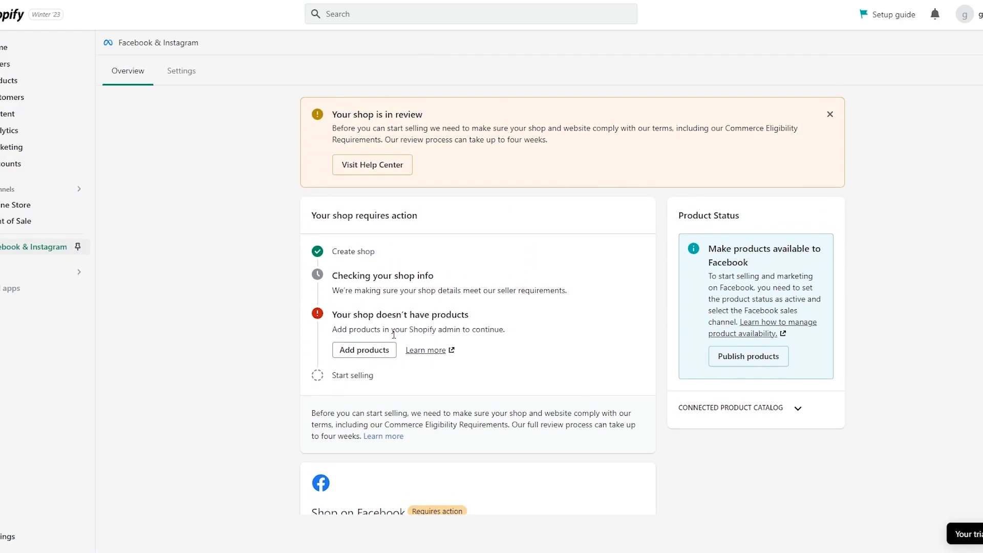